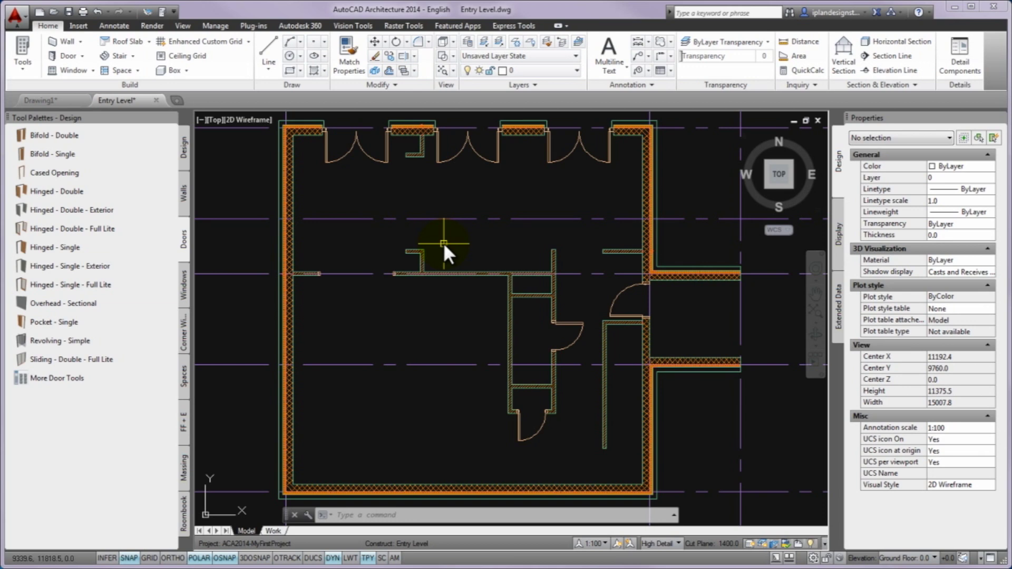
Pick the Casement tool from the Windows palette tab to begin window insertion
left_click(184, 284)
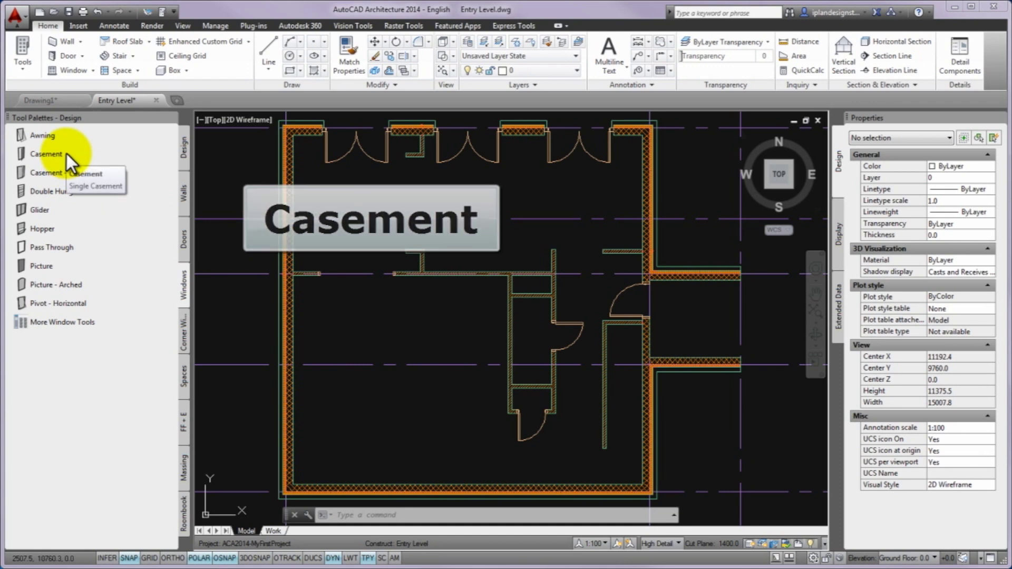
left_click(45, 154)
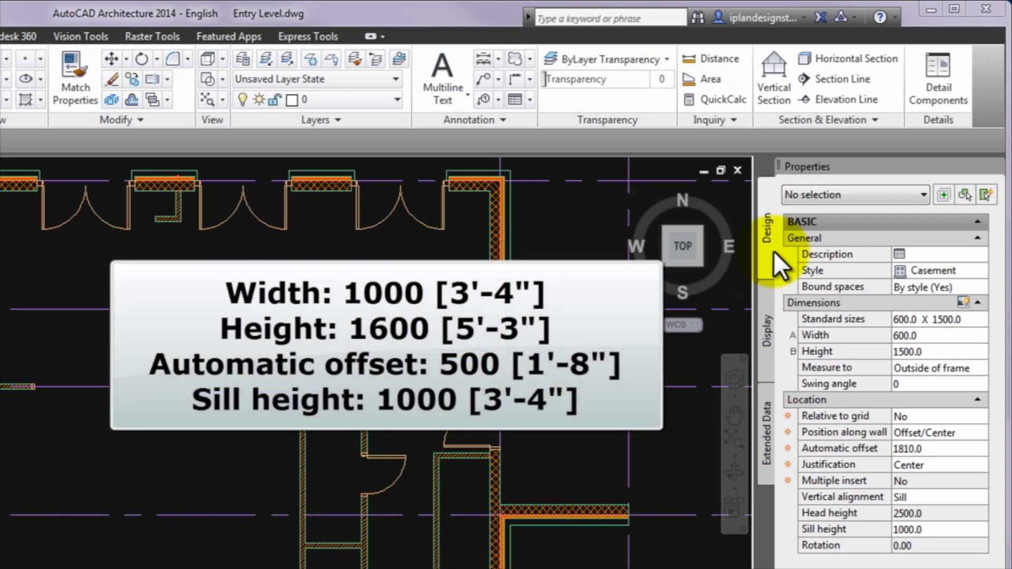
Size the casement window 1000 wide by 1600 high
left_click(933, 335)
type("1000")
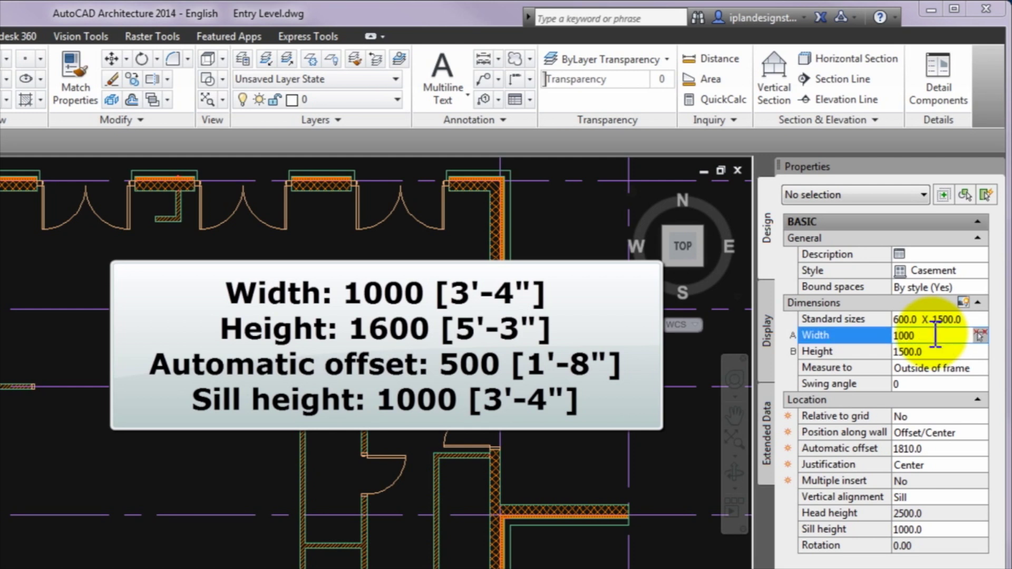
key("Tab")
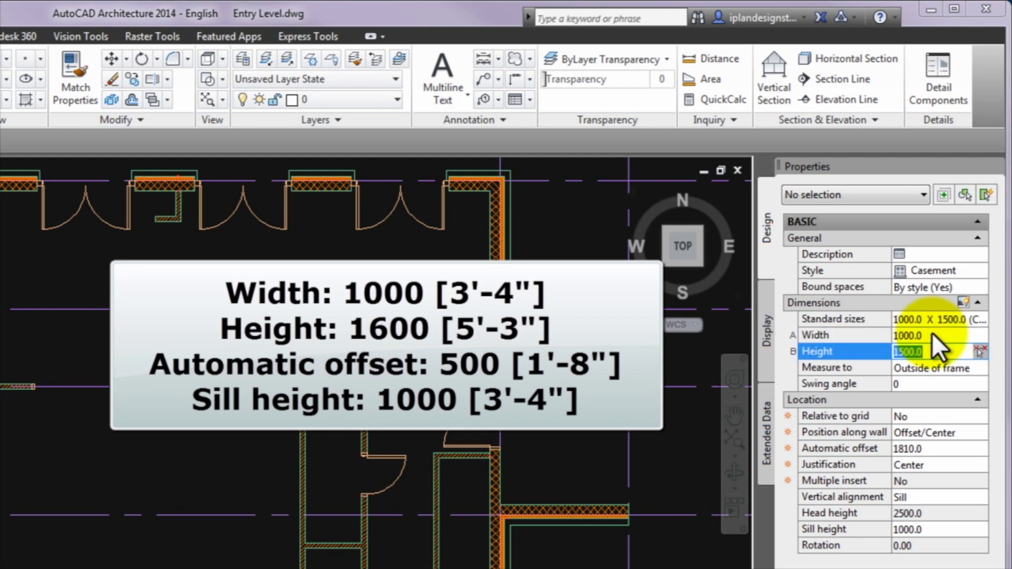
type("160")
key("Tab")
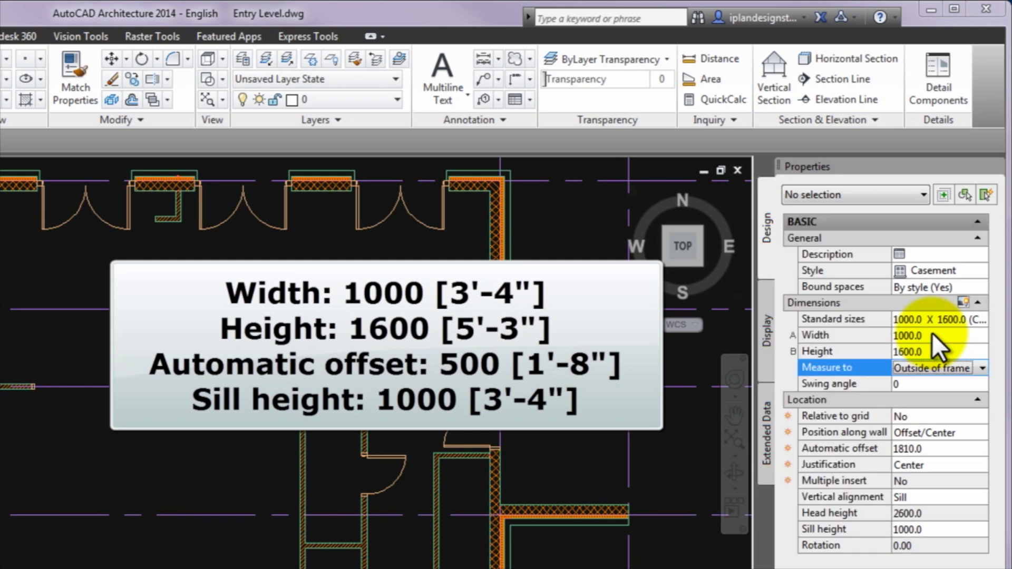
Keep Offset/Center positioning along the wall with a 500 automatic offset
left_click(965, 432)
left_click(965, 432)
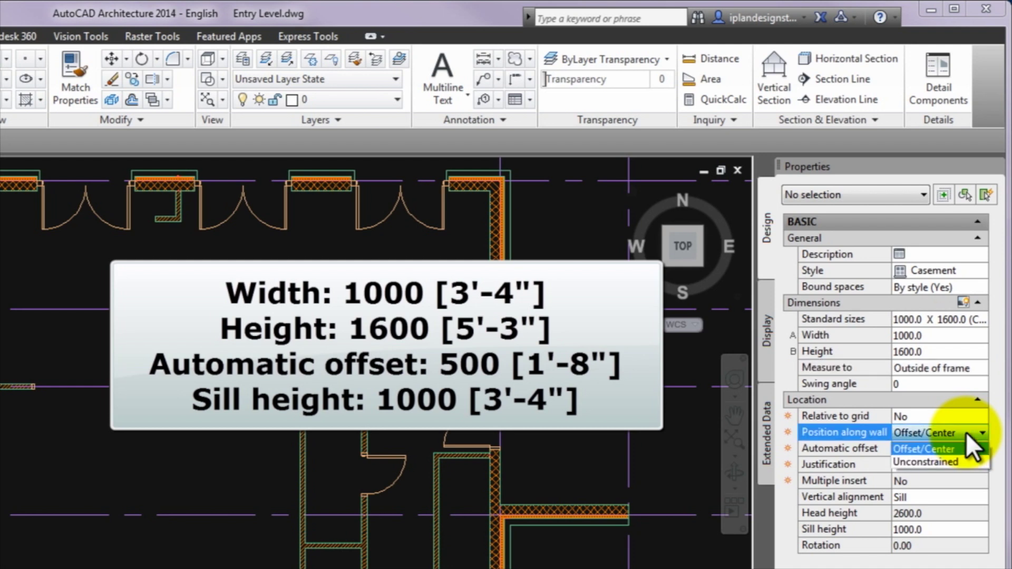
left_click(966, 432)
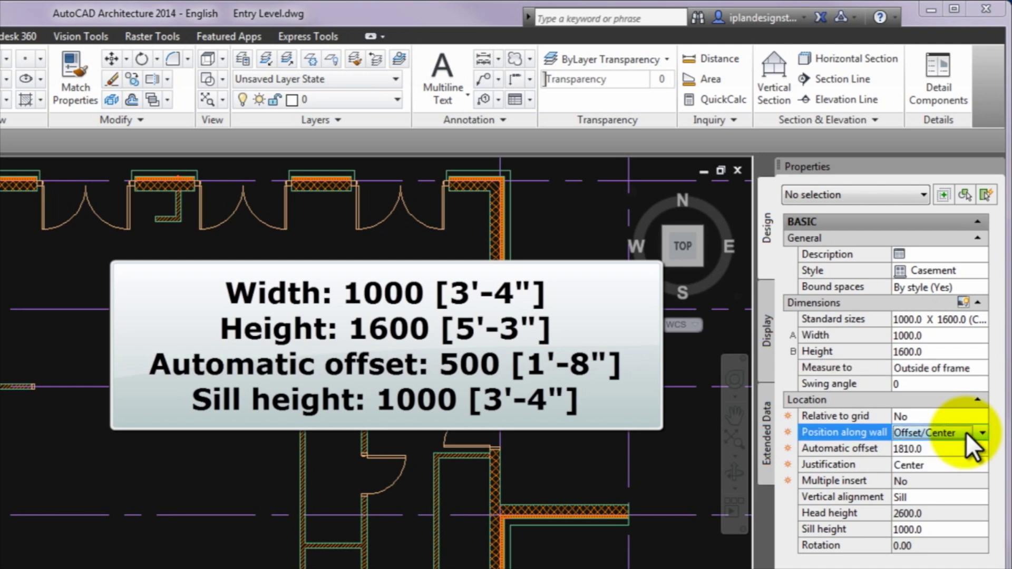
left_click(947, 449)
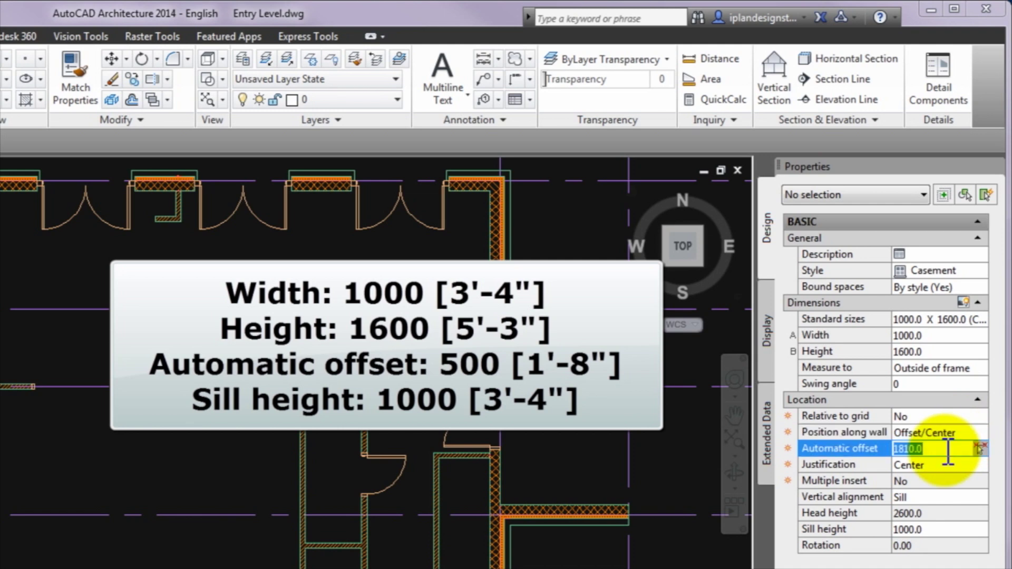
type("500")
key("Tab")
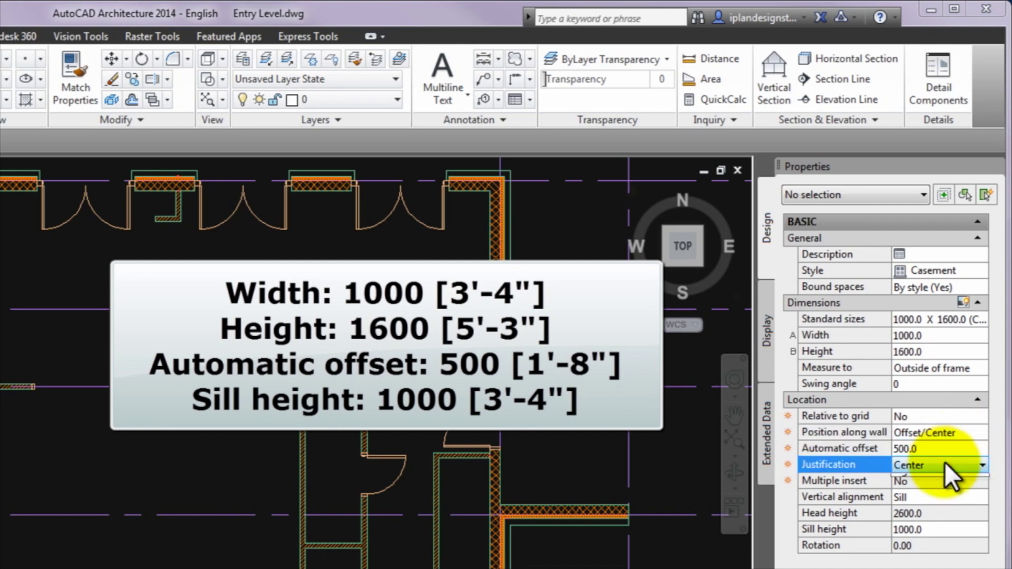
Keep Center justification and align the window by its sill at 1000 height
left_click(945, 464)
left_click(934, 494)
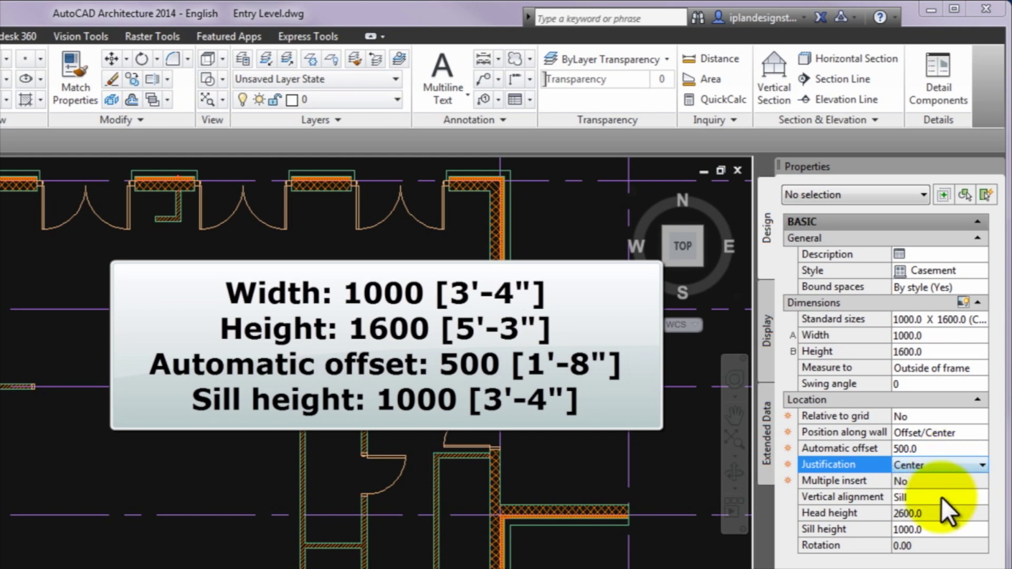
left_click(925, 495)
left_click(929, 524)
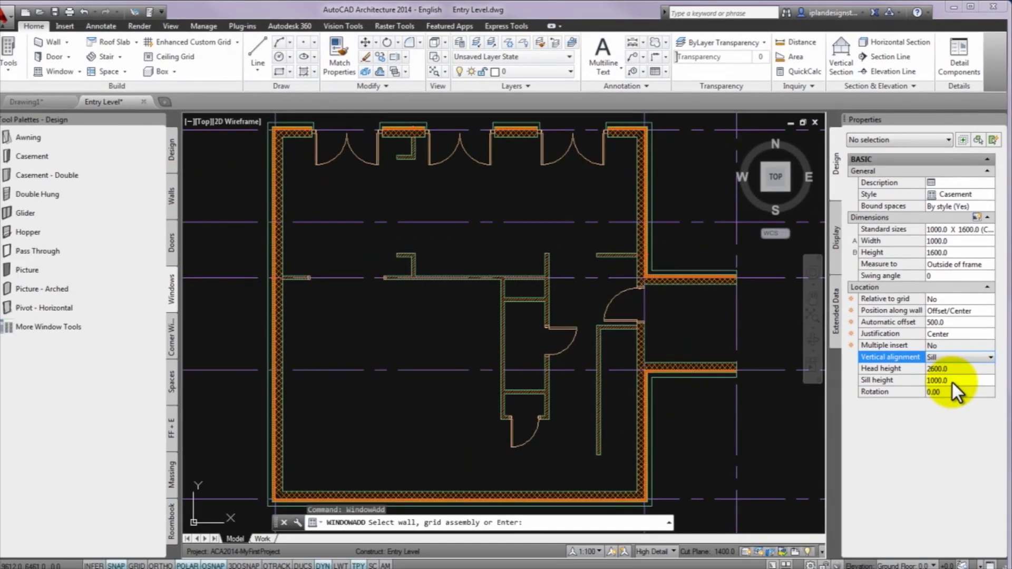
left_click(933, 529)
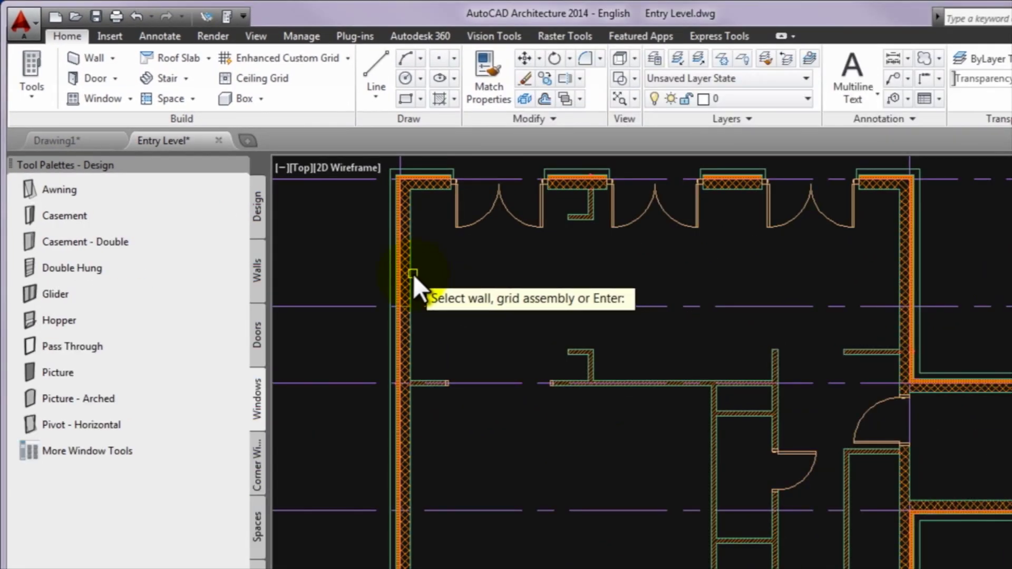
Insert the casement in the left exterior wall, 500 below the top-left corner
left_click(411, 274)
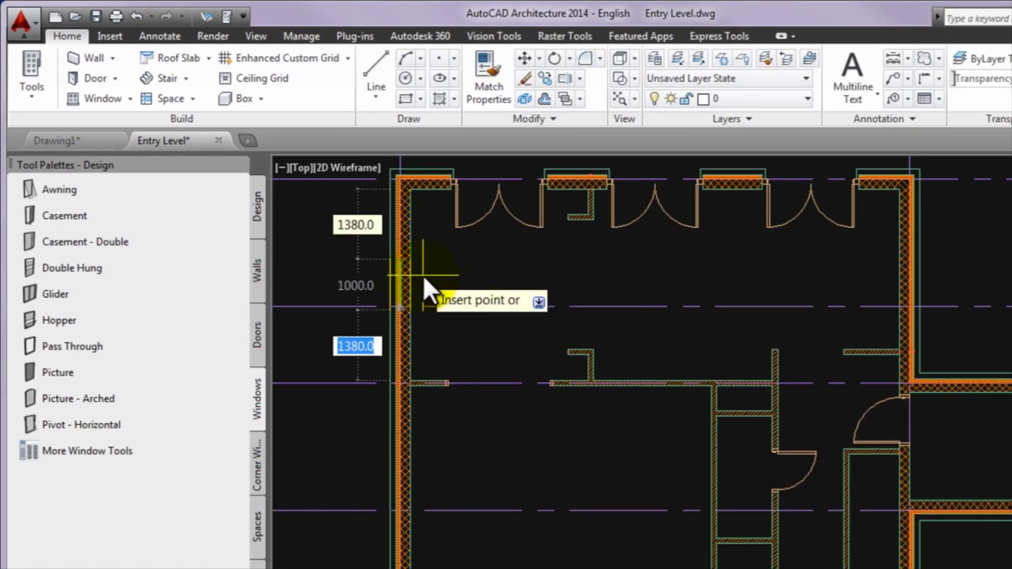
mouse_move(422, 276)
middle_mouse_down()
mouse_move(478, 323)
mouse_move(583, 379)
middle_mouse_up()
scroll(583, 380, "up", 2)
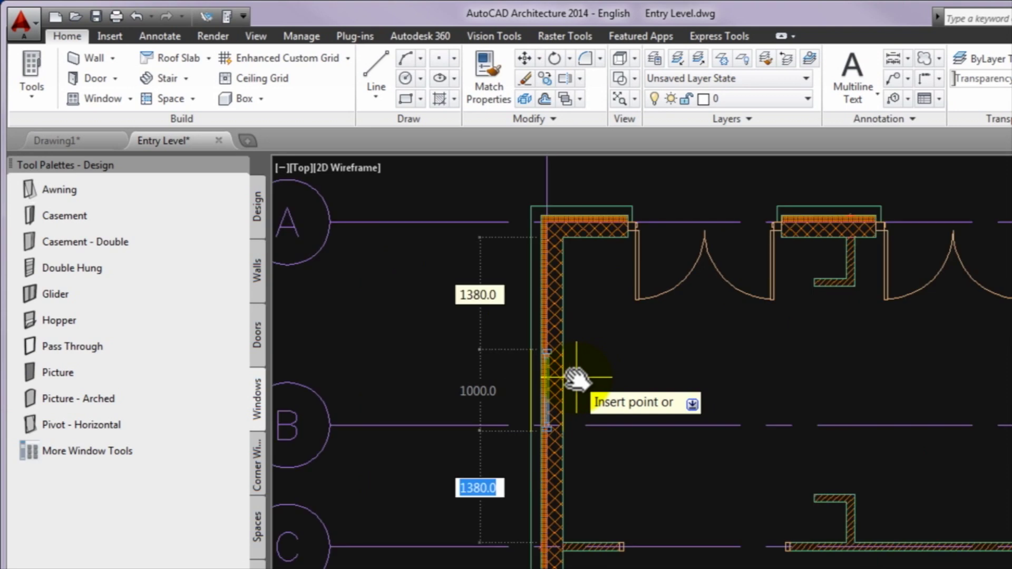
left_click(579, 298)
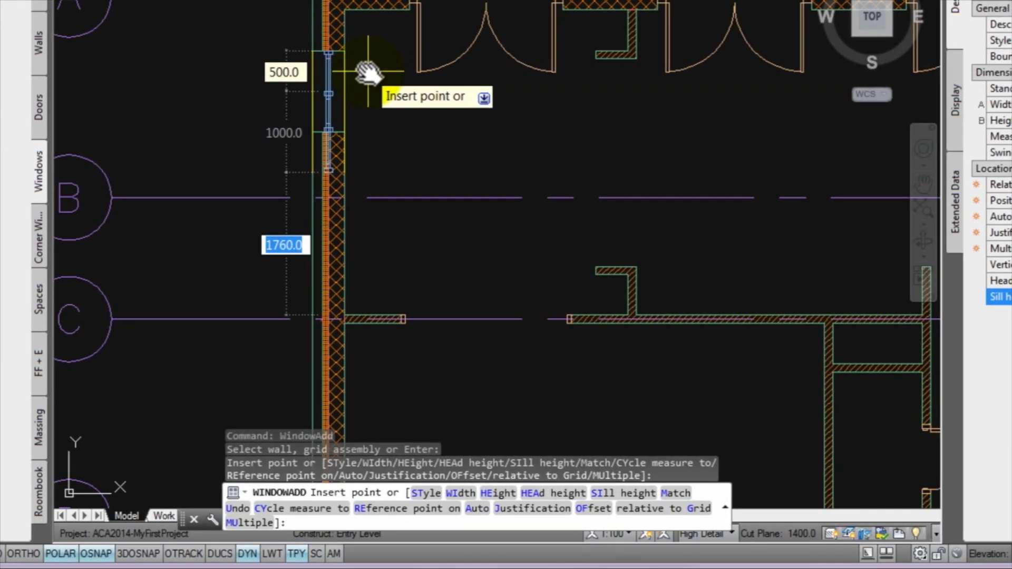
Place a second casement at the bottom wall's midpoint and end window insertion
mouse_move(646, 360)
middle_mouse_down()
mouse_move(533, 158)
mouse_move(588, 301)
mouse_move(519, 140)
mouse_move(522, 43)
middle_mouse_up()
middle_click_drag(542, 255, 514, 152)
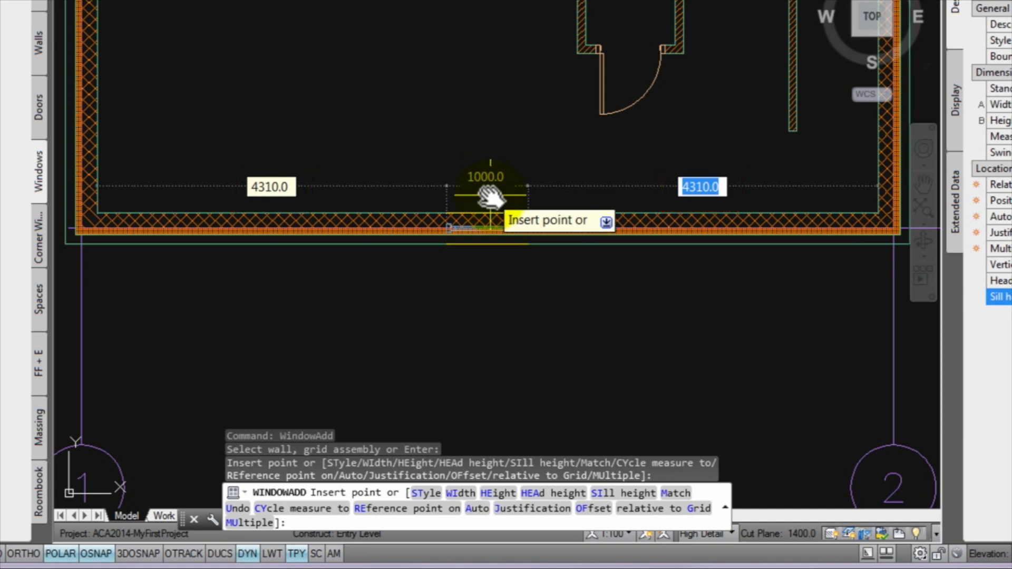
left_click(490, 196)
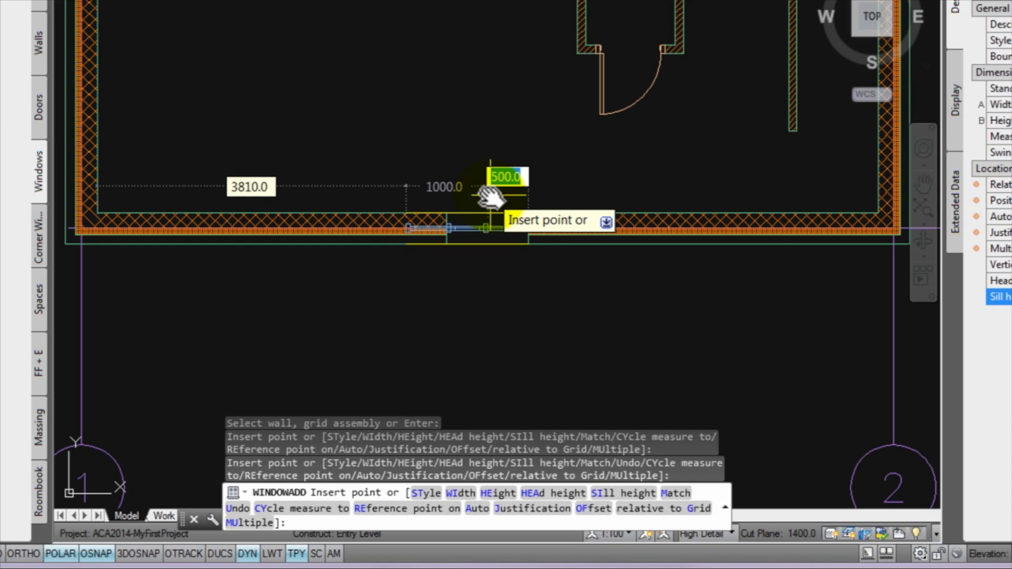
key("Return")
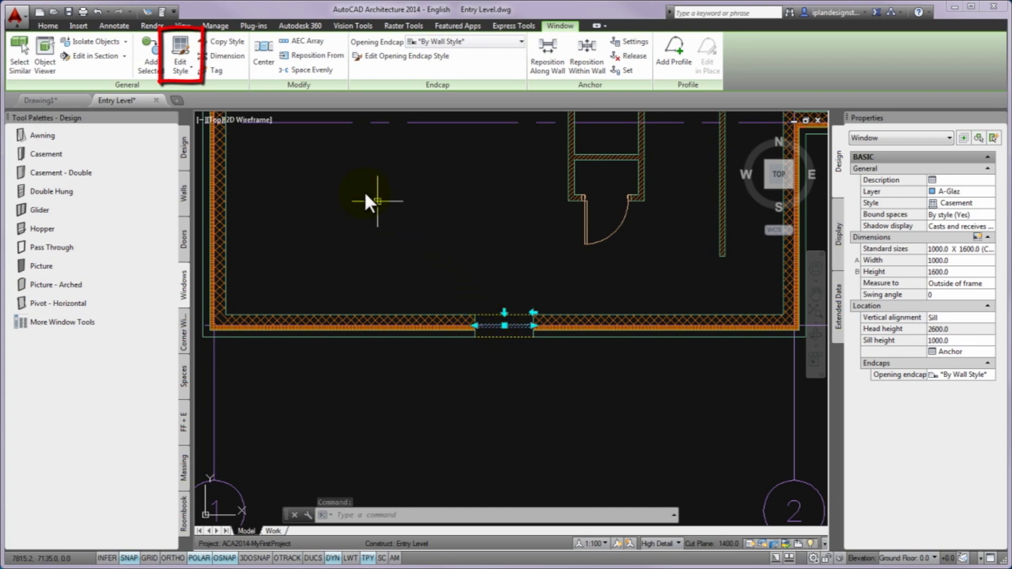
Open Edit Style for the selected bottom-wall window's Casement style
left_click(178, 45)
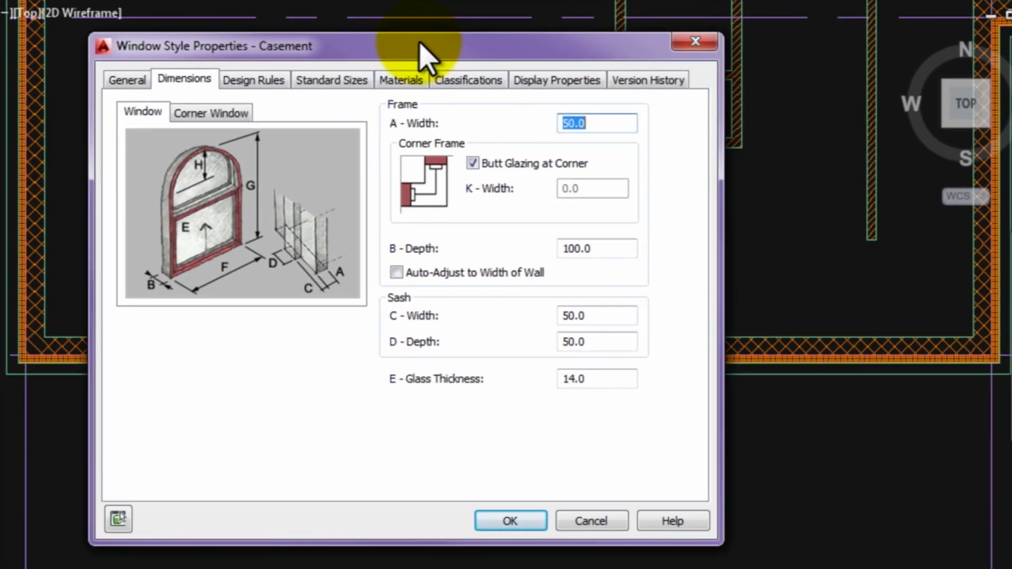
Change the Casement style's Frame A width from 50 to 100 on the Dimensions tab and apply
left_click(184, 77)
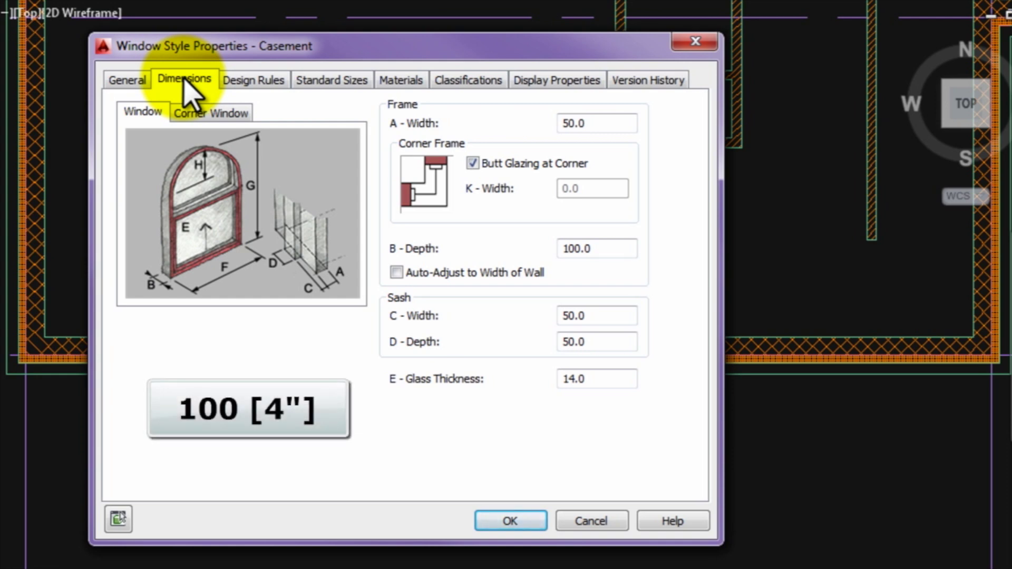
double_click(605, 125)
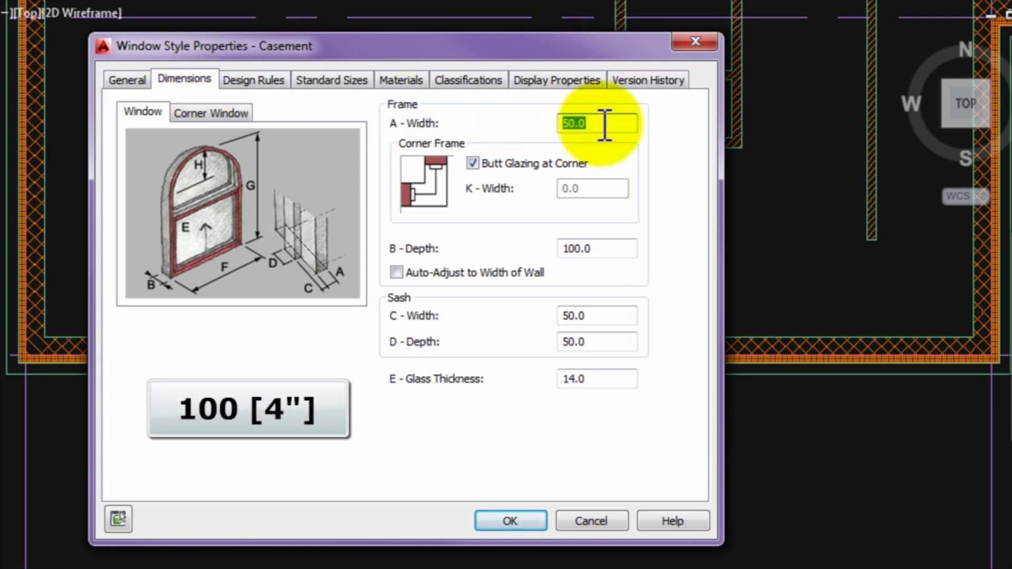
type("100")
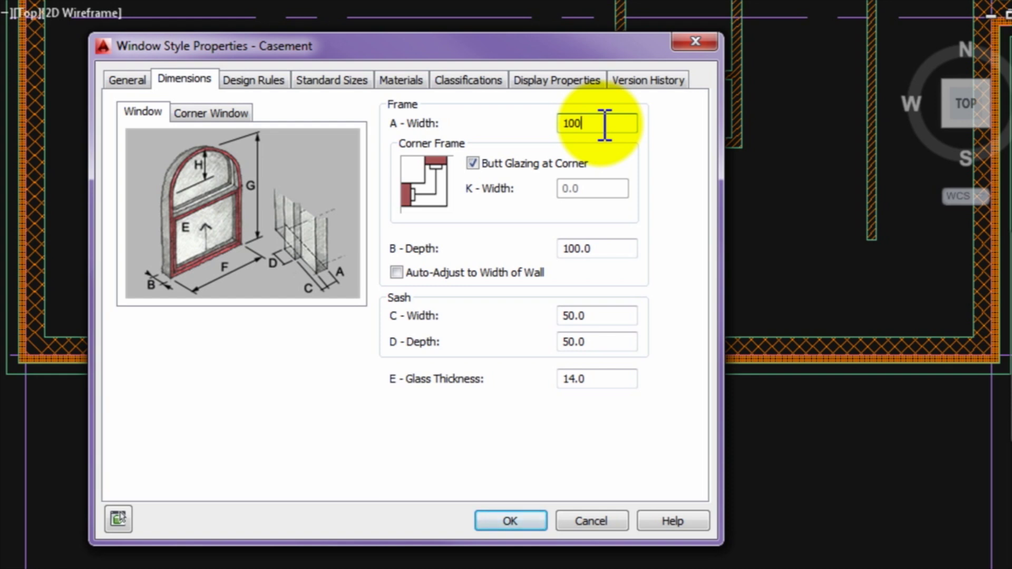
left_click(511, 521)
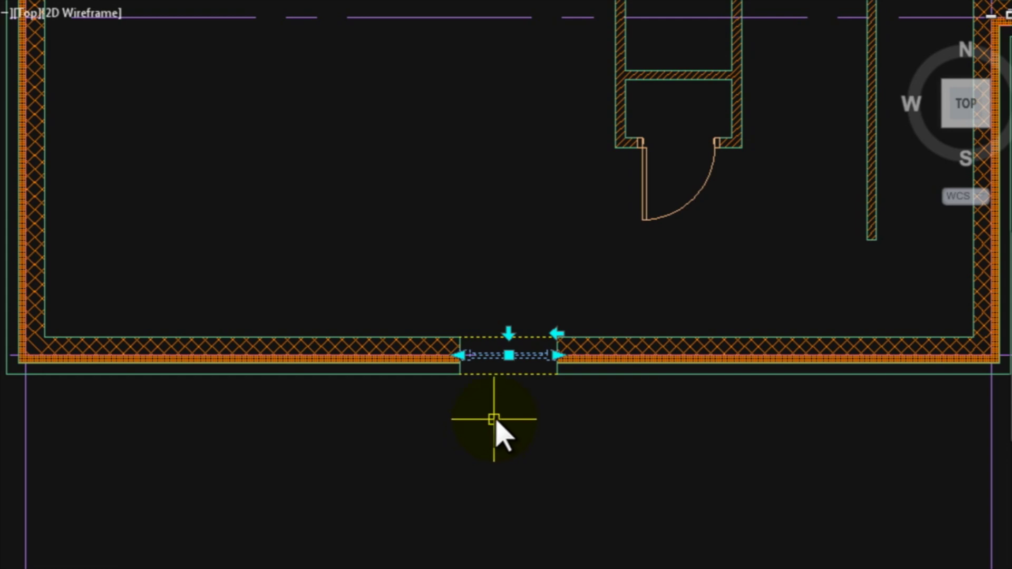
scroll(509, 392, "up", 5)
scroll(509, 384, "up", 2)
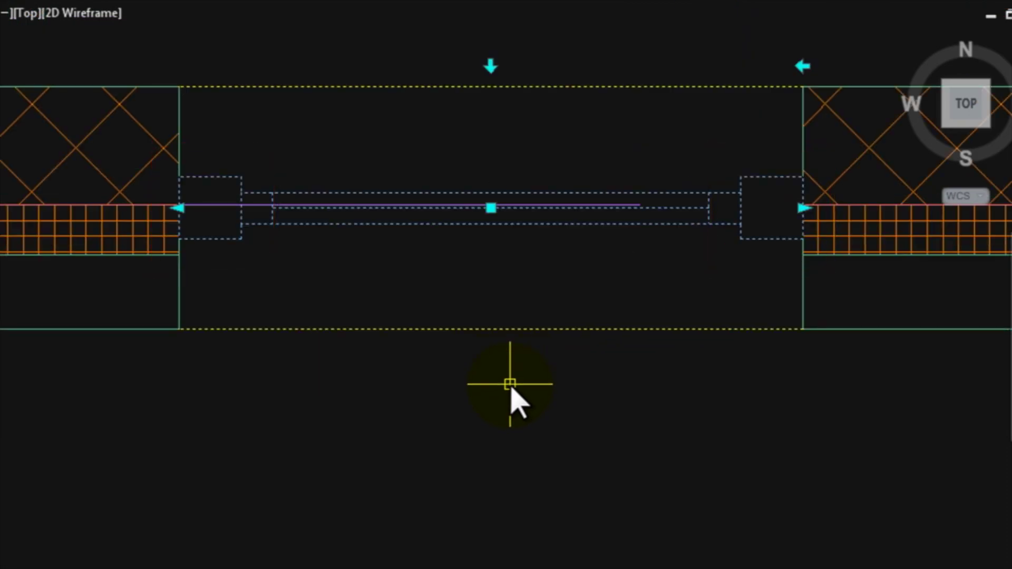
key("Escape")
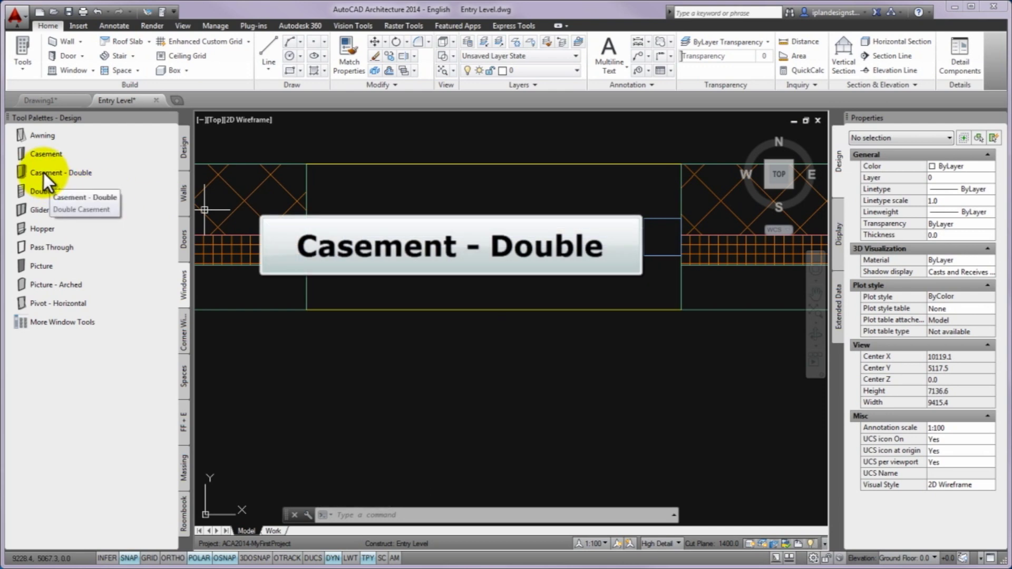
mouse_move(43, 170)
left_mouse_down()
mouse_move(195, 271)
mouse_move(403, 374)
left_mouse_up()
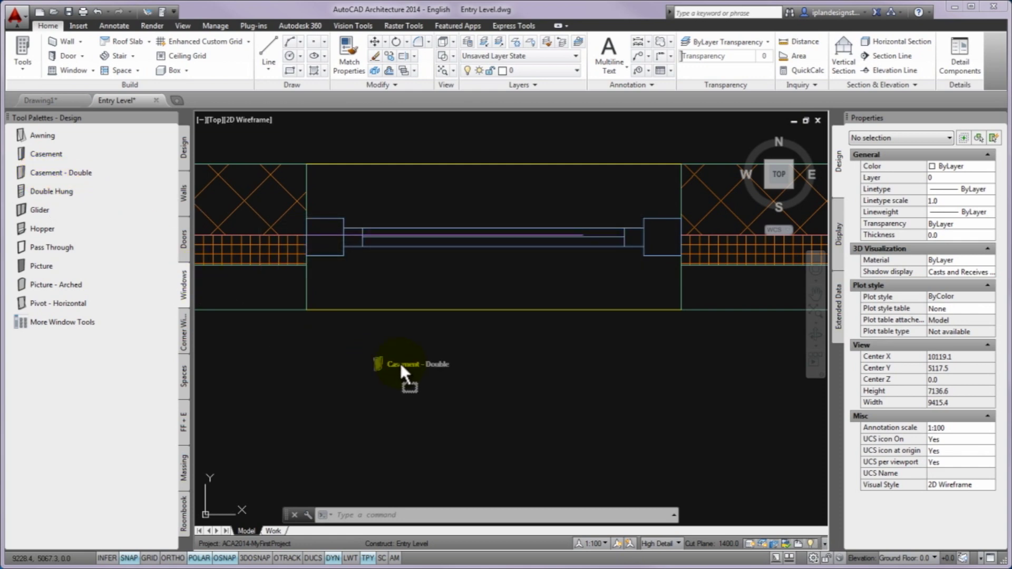
left_click_drag(399, 362, 400, 363)
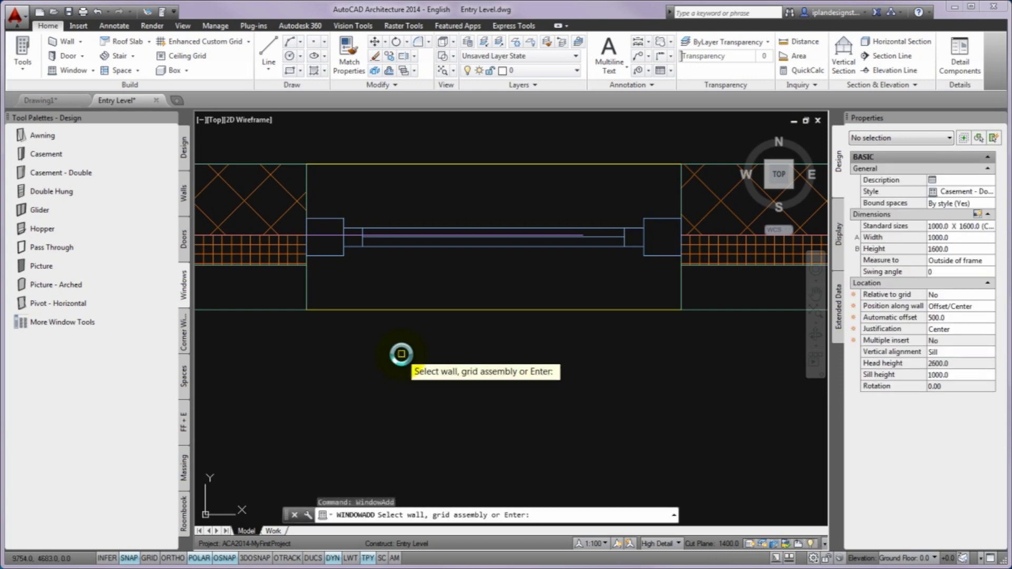
key("Escape")
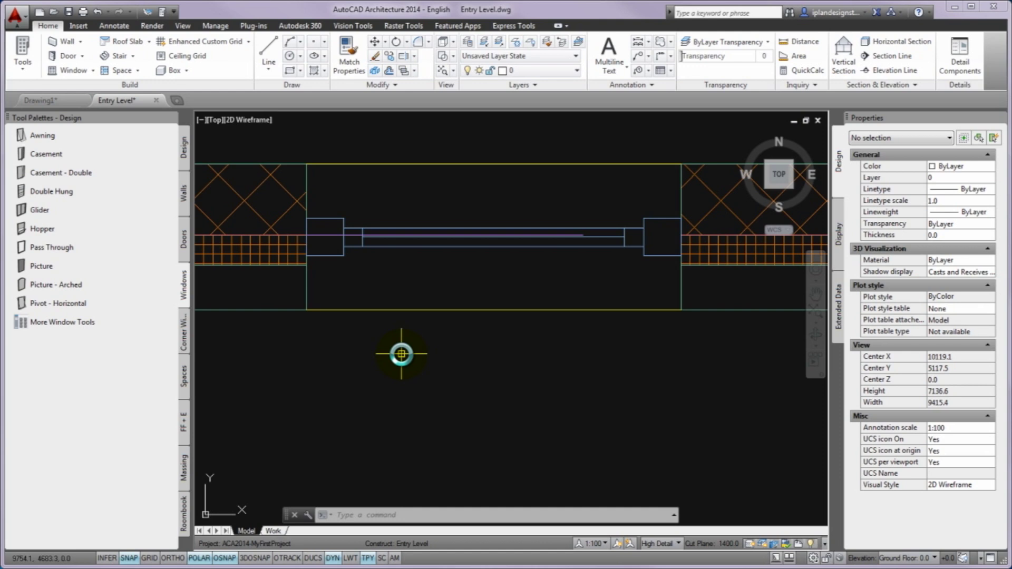
scroll(401, 354, "down", 3)
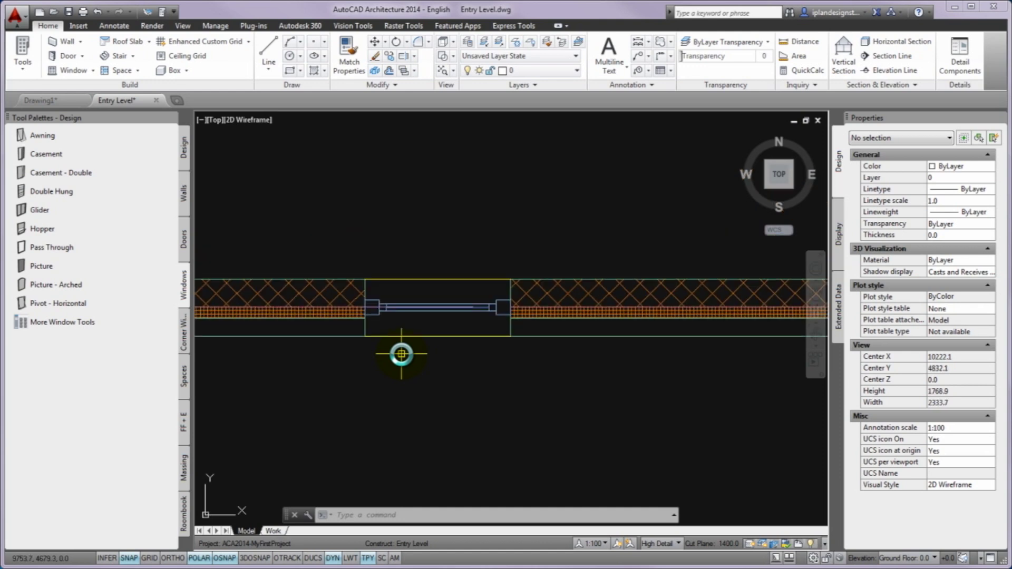
mouse_move(362, 219)
middle_mouse_down()
mouse_move(537, 350)
mouse_move(463, 300)
mouse_move(474, 379)
mouse_move(425, 235)
mouse_move(419, 305)
middle_mouse_up()
scroll(537, 350, "down", 2)
Widen the left-wall casement window to 1800, keeping its 1600 height
left_click(357, 227)
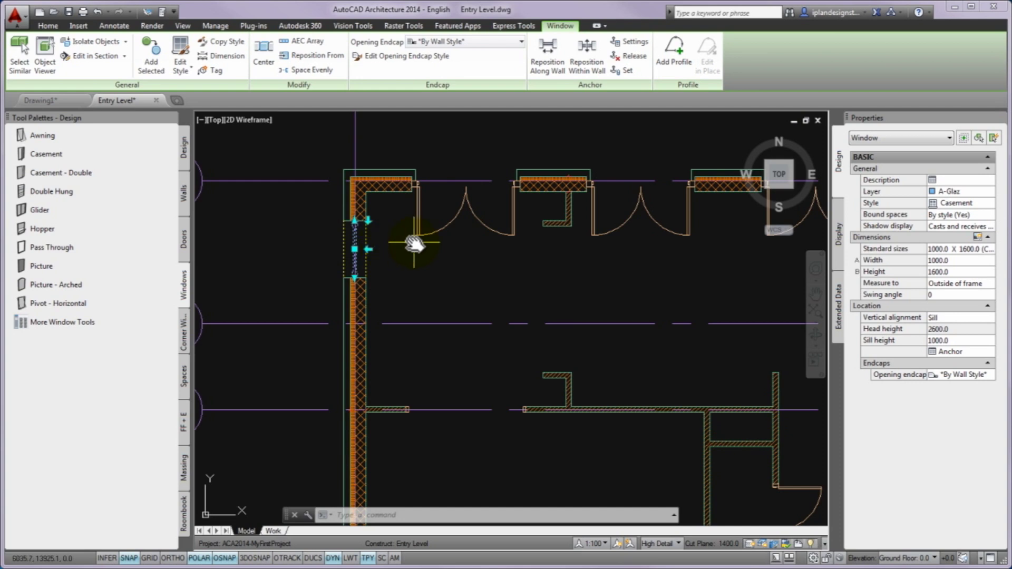
left_click(960, 260)
type("18")
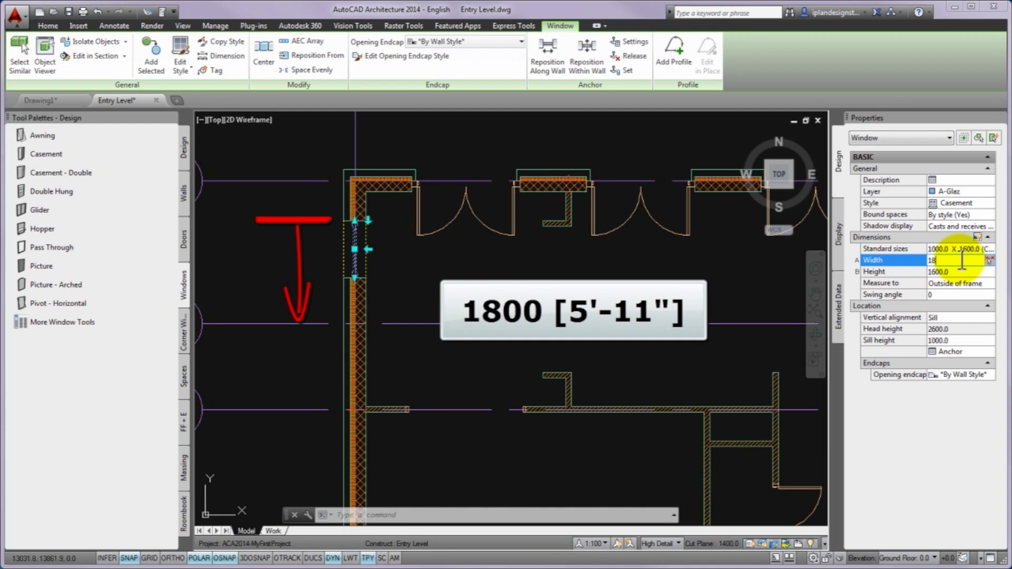
type("00")
key("Tab")
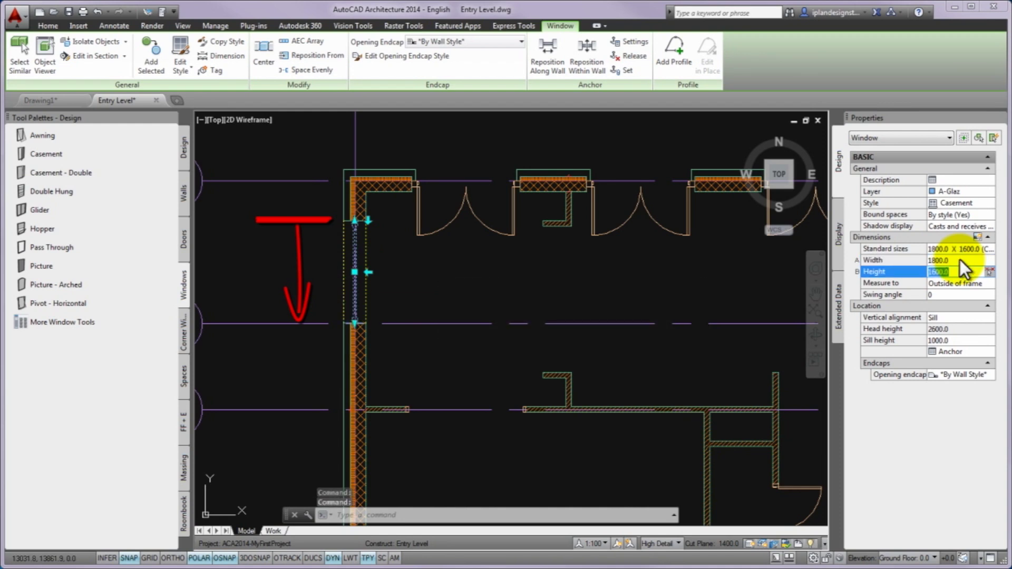
key("Return")
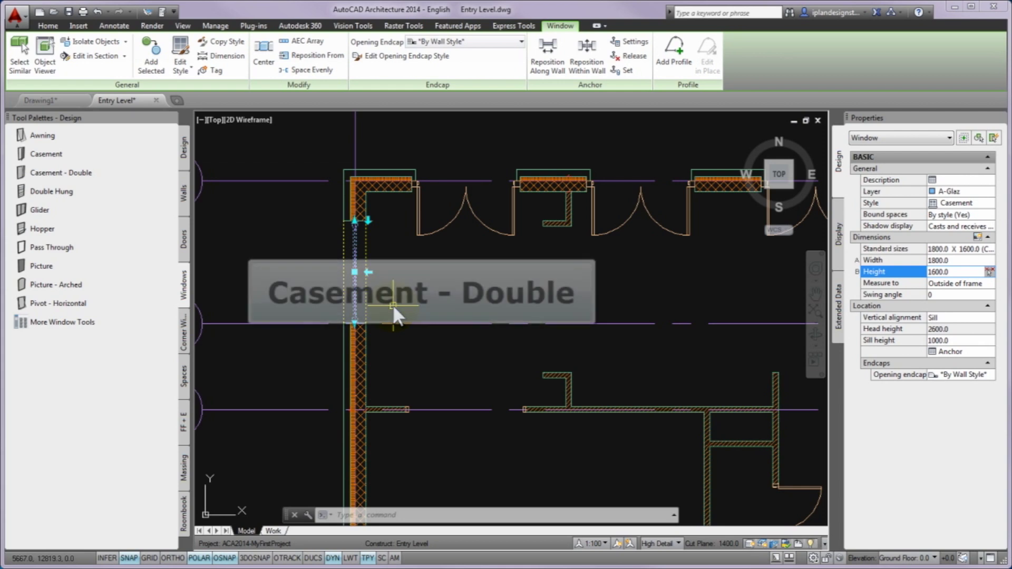
Change the window to the Casement - Double style and bring up its style properties
left_click(970, 203)
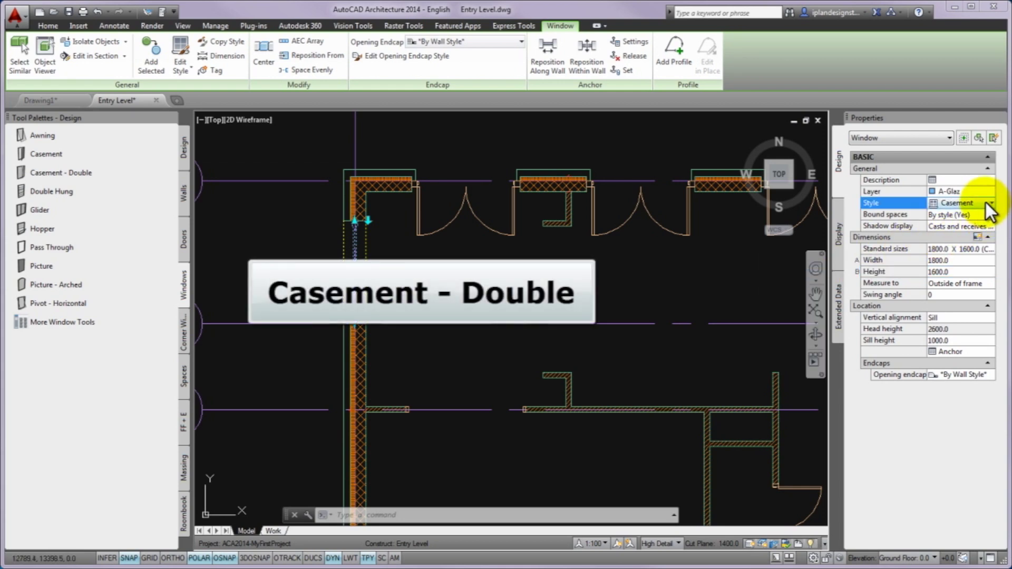
left_click(990, 203)
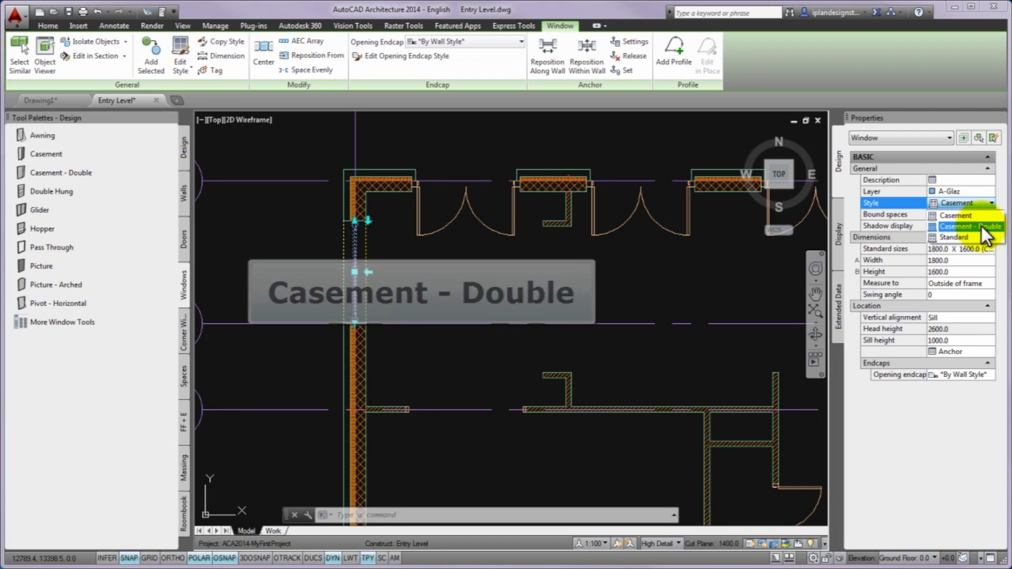
left_click(981, 226)
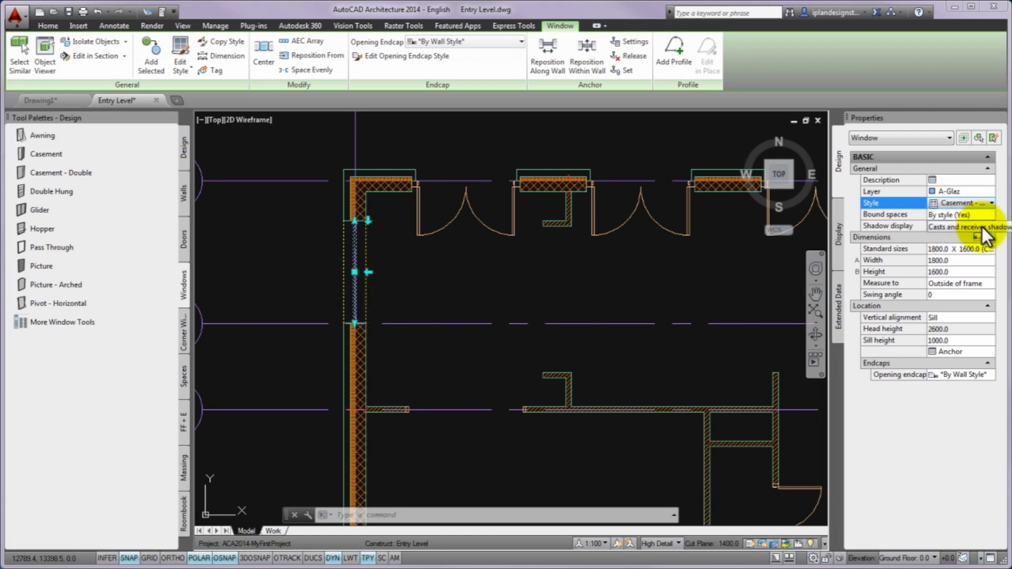
scroll(363, 255, "up", 4)
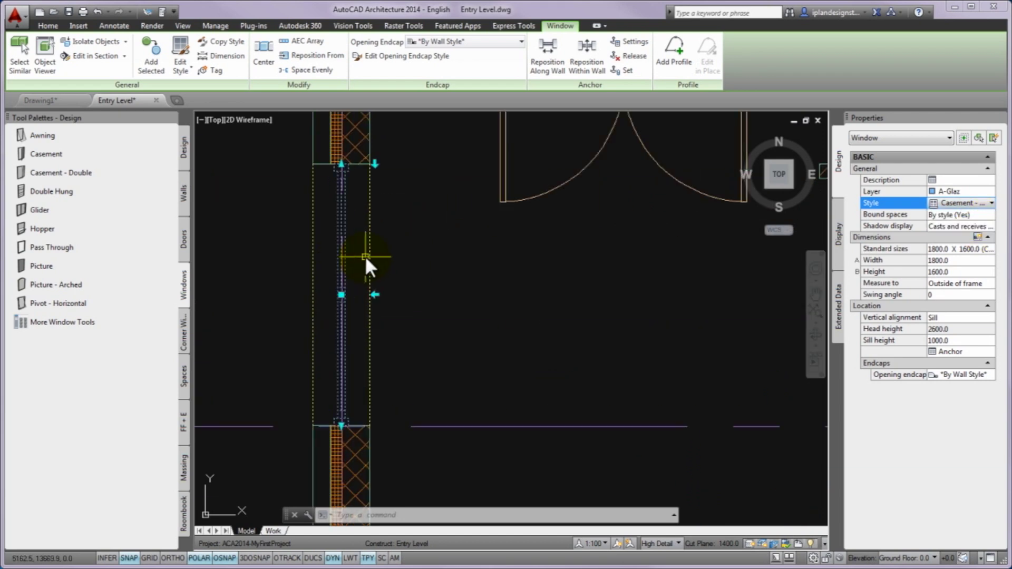
middle_click_drag(366, 267, 442, 260)
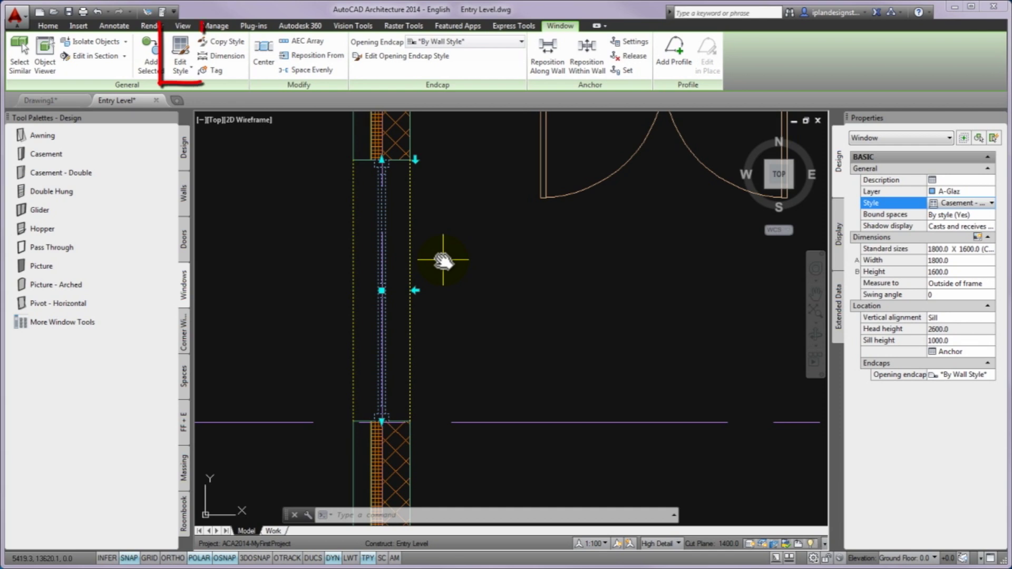
left_click(179, 44)
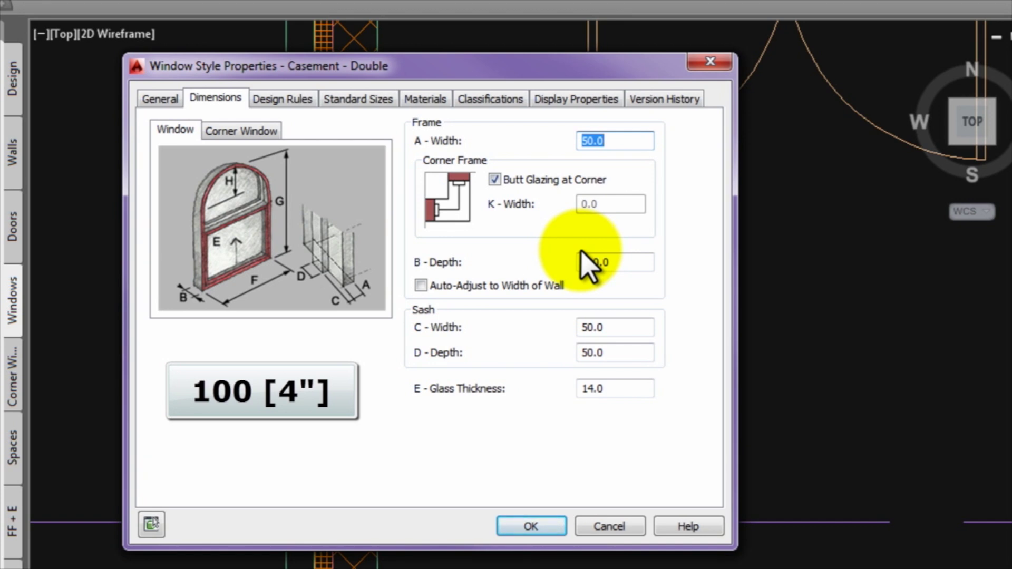
Set Frame A width to 100 in the Casement - Double style, apply, and deselect the window
left_click(225, 100)
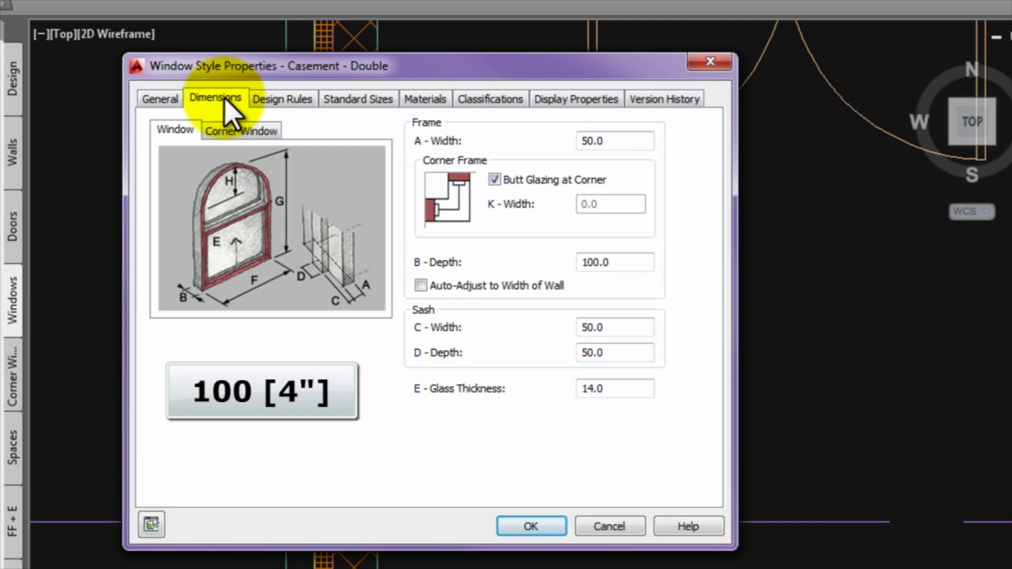
double_click(616, 138)
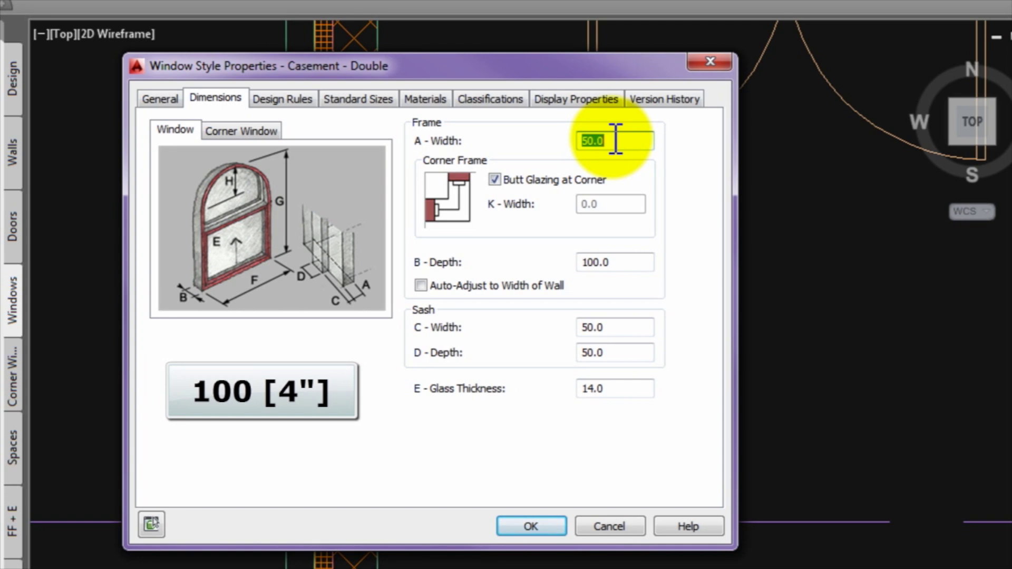
type("100")
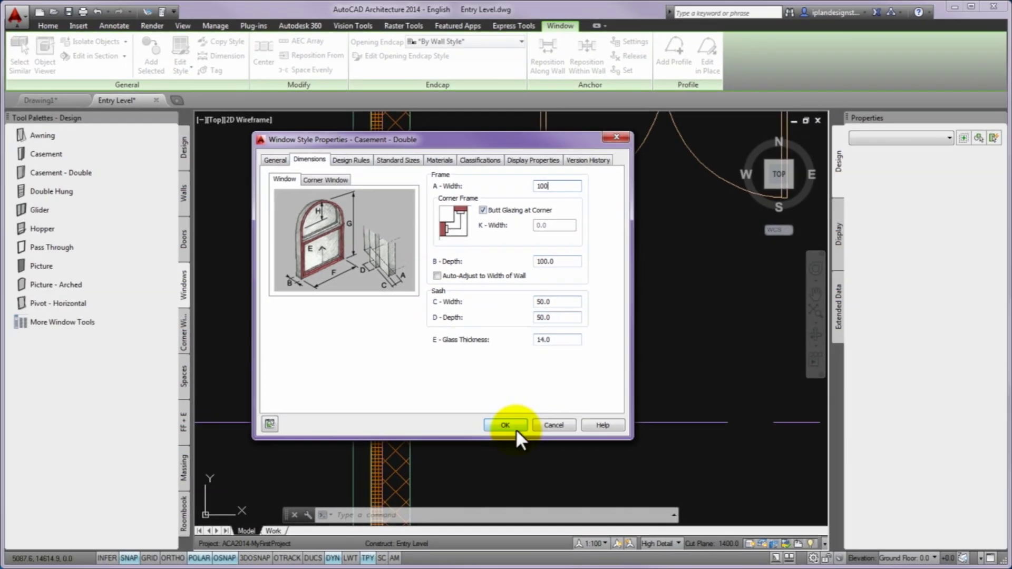
left_click(530, 525)
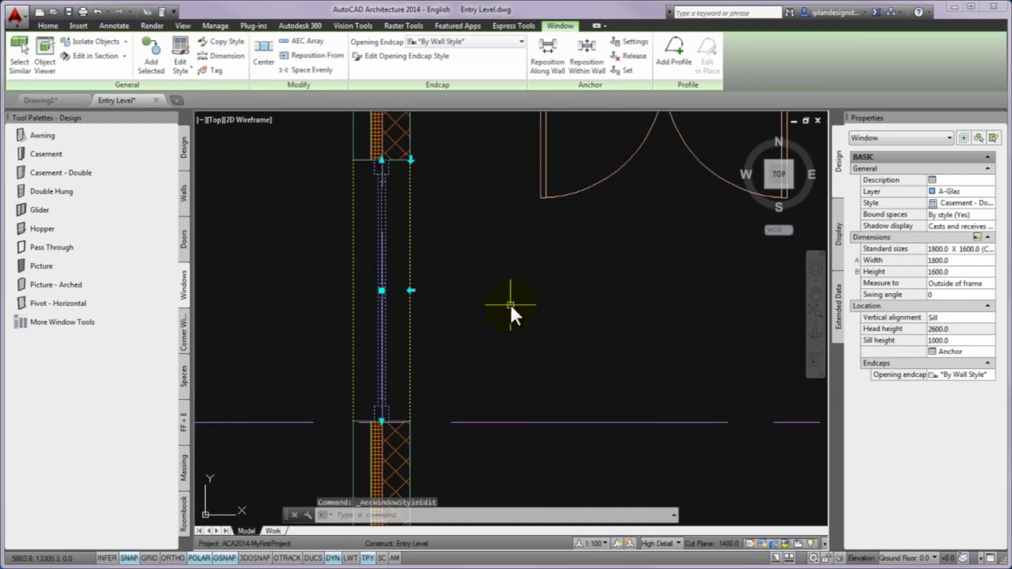
key("Escape")
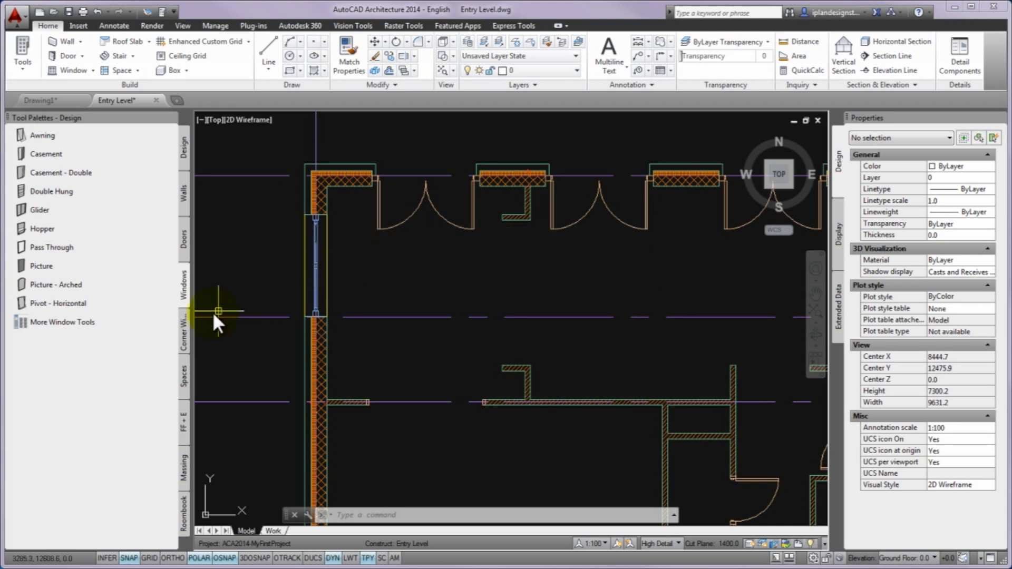
Choose the Corner Frame - Picture tool from the Corner Windows palette
left_click(183, 330)
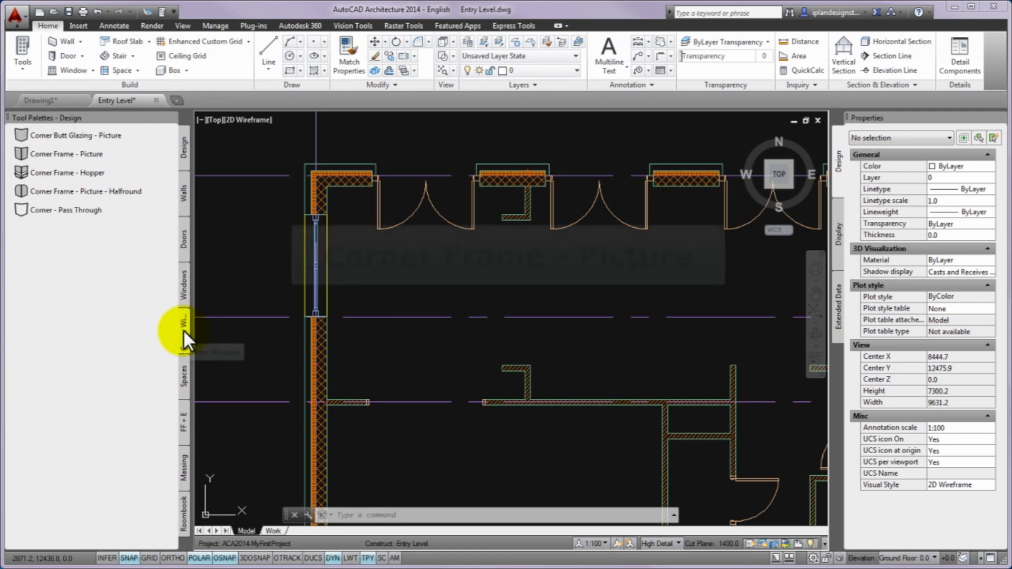
left_click(100, 155)
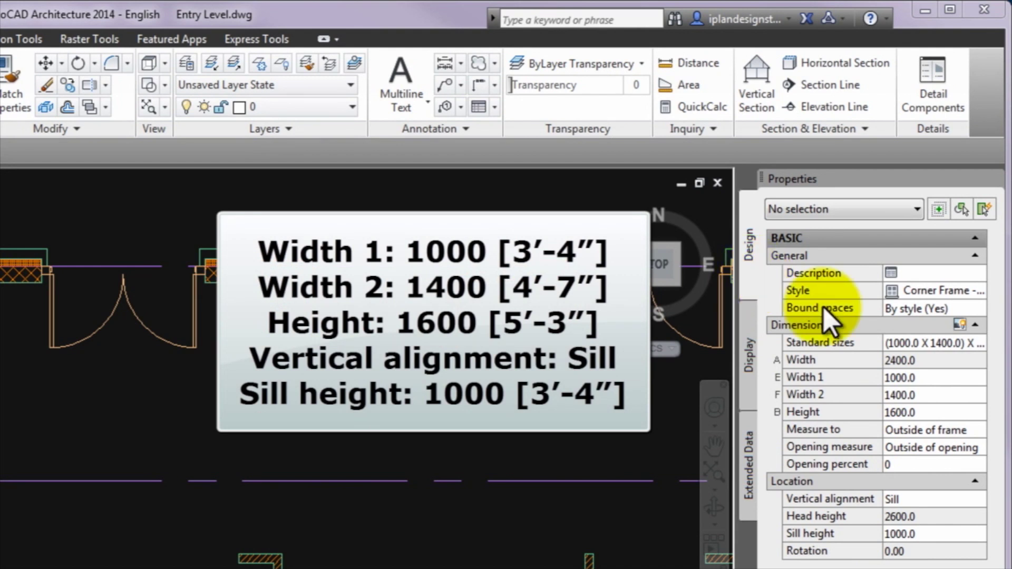
Enter corner window Width 1 1000, Width 2 1400 and height 1600
left_click(938, 377)
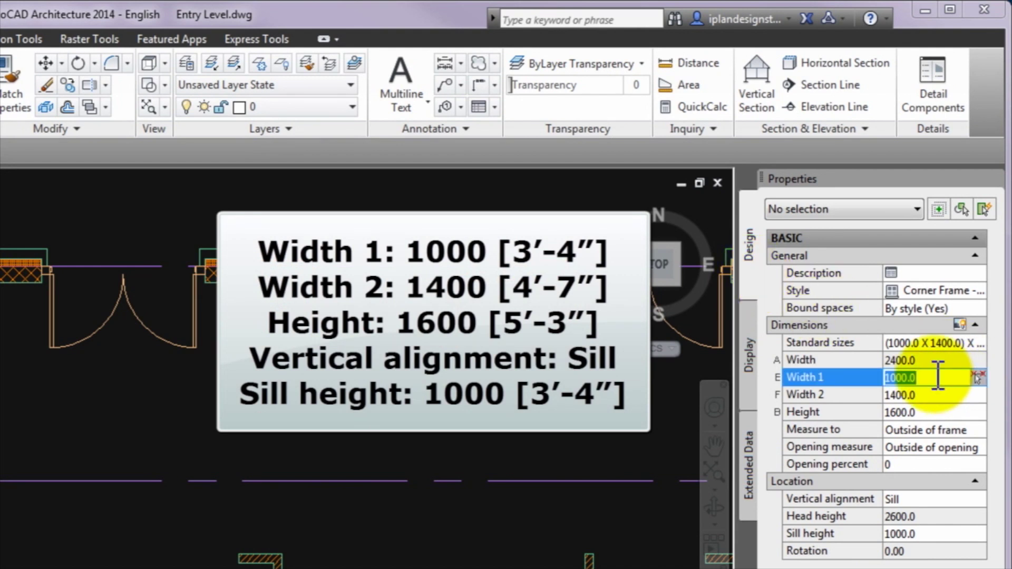
type("1000")
key("Tab")
type("1400")
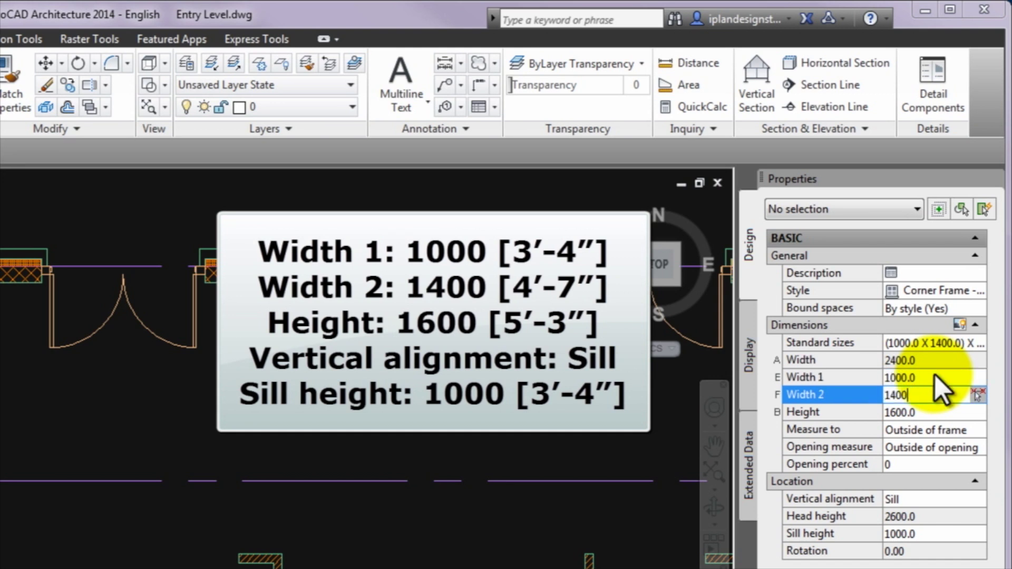
key("Tab")
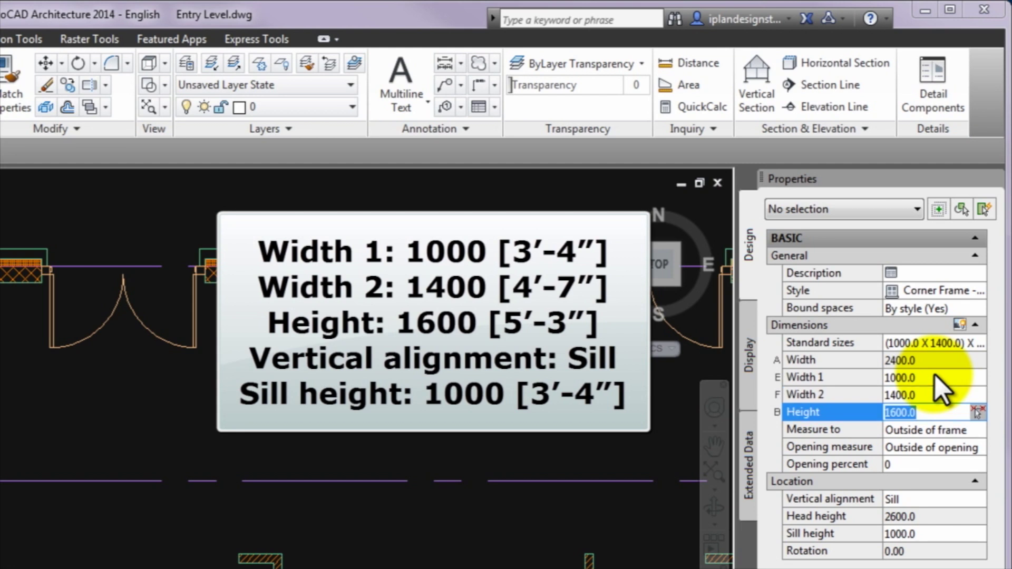
type("1600")
key("Tab")
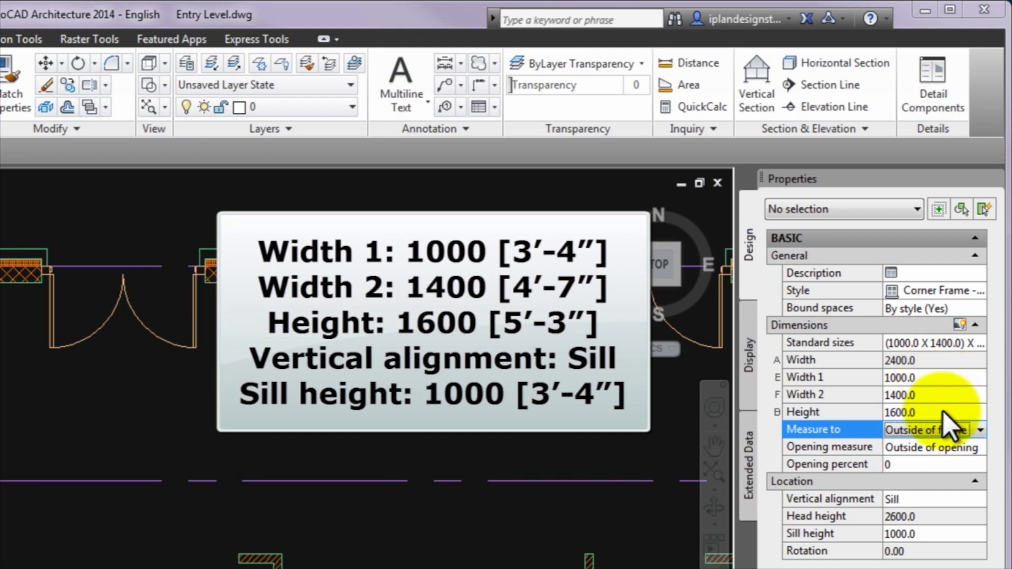
Align the corner window by its sill with a 1000 sill height
left_click(930, 500)
left_click(929, 500)
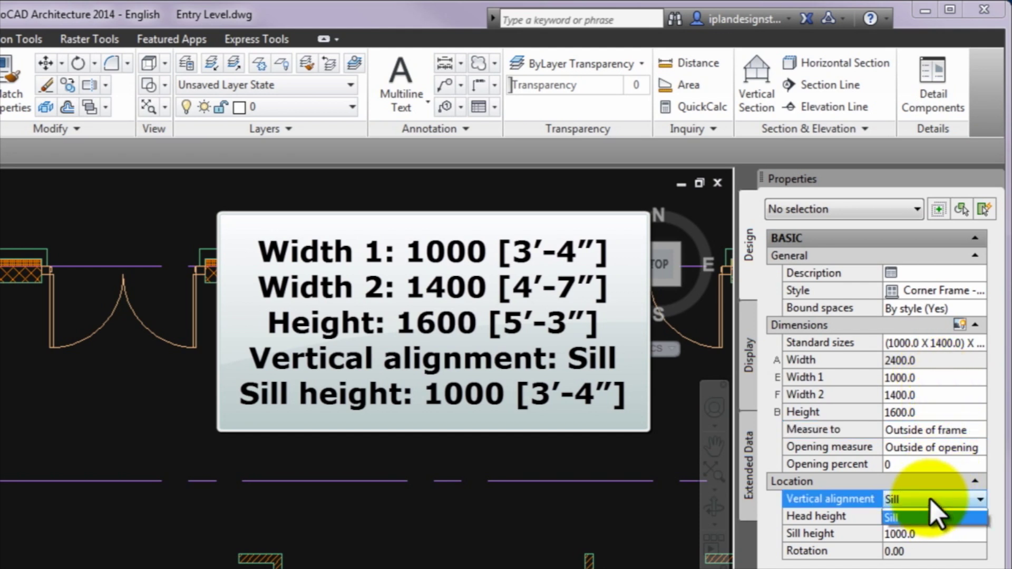
left_click(925, 534)
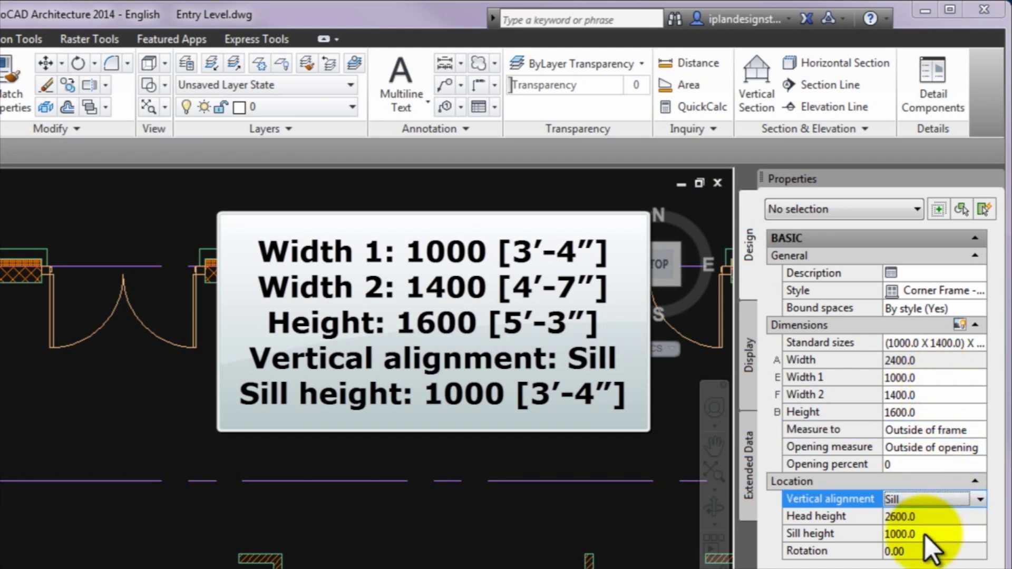
left_click(931, 534)
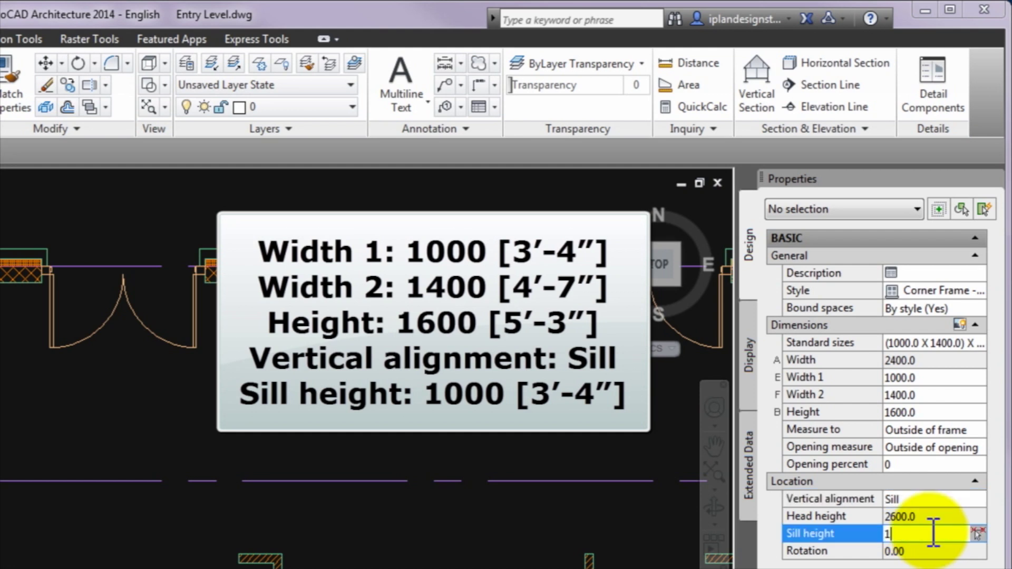
type("1000")
key("Return")
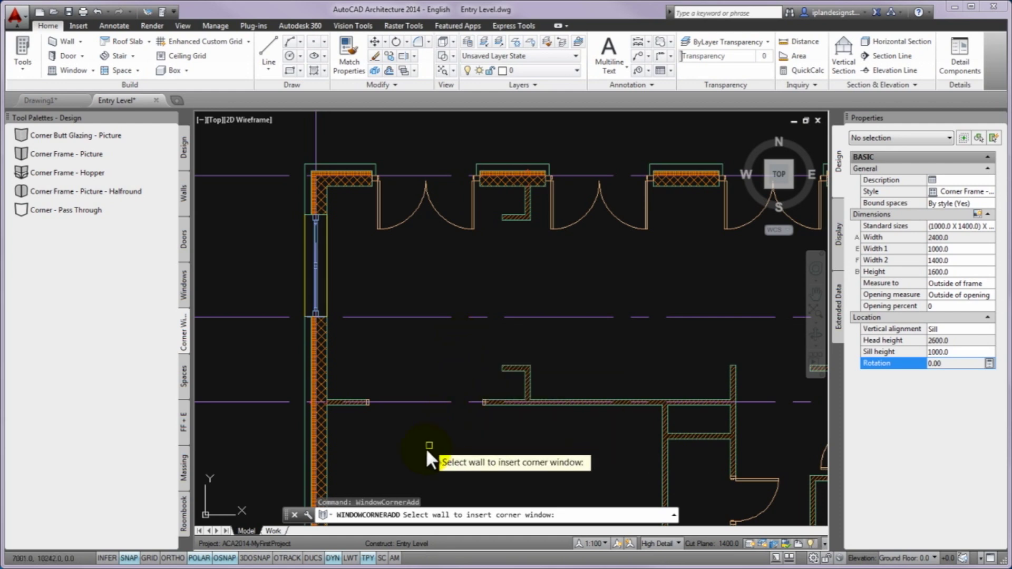
Insert a Corner Frame - Picture window on the left wall at the bottom-left outer corner
middle_click_drag(426, 448, 435, 245)
middle_click_drag(405, 378, 402, 273)
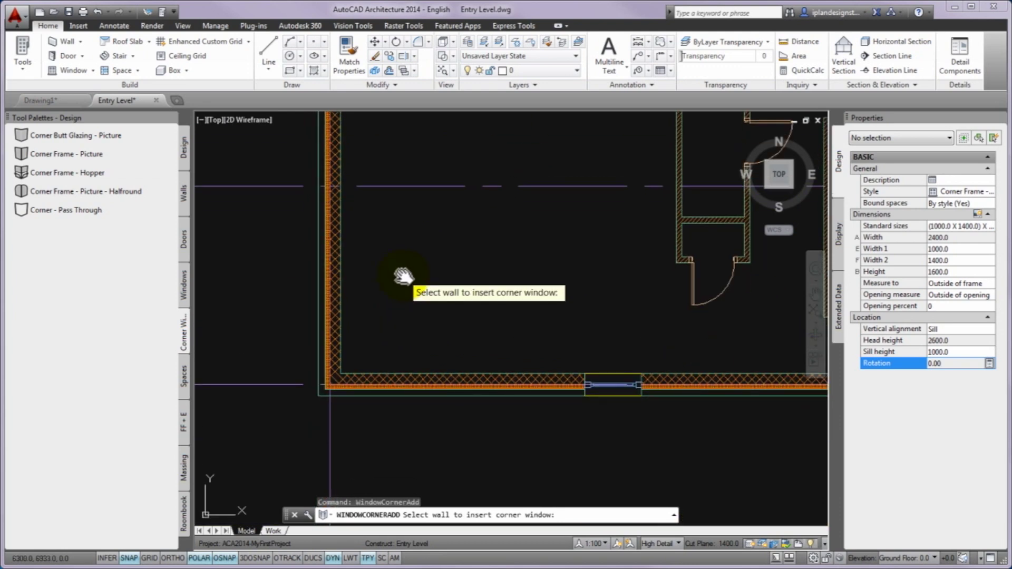
left_click(340, 318)
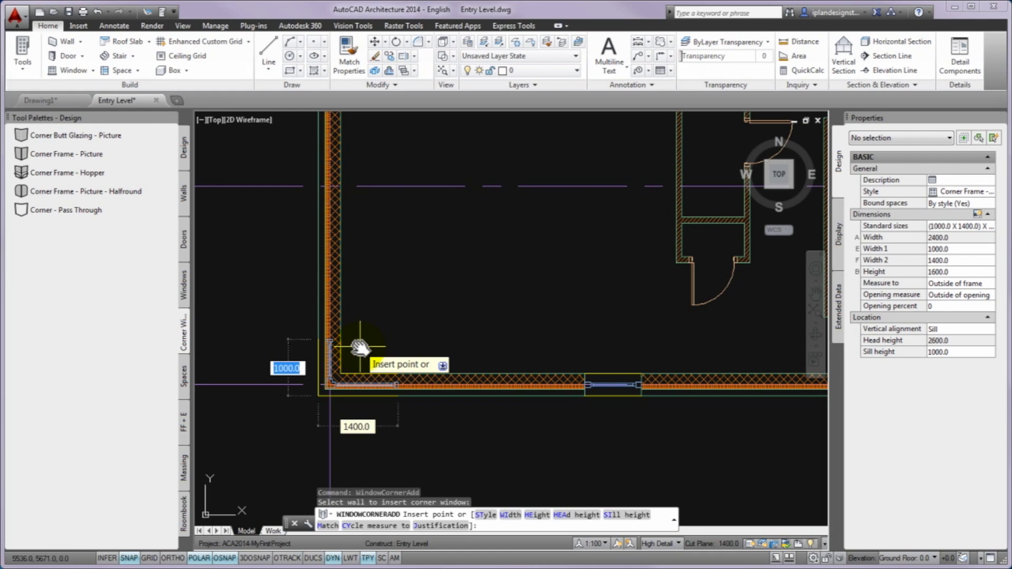
scroll(359, 347, "down", 4)
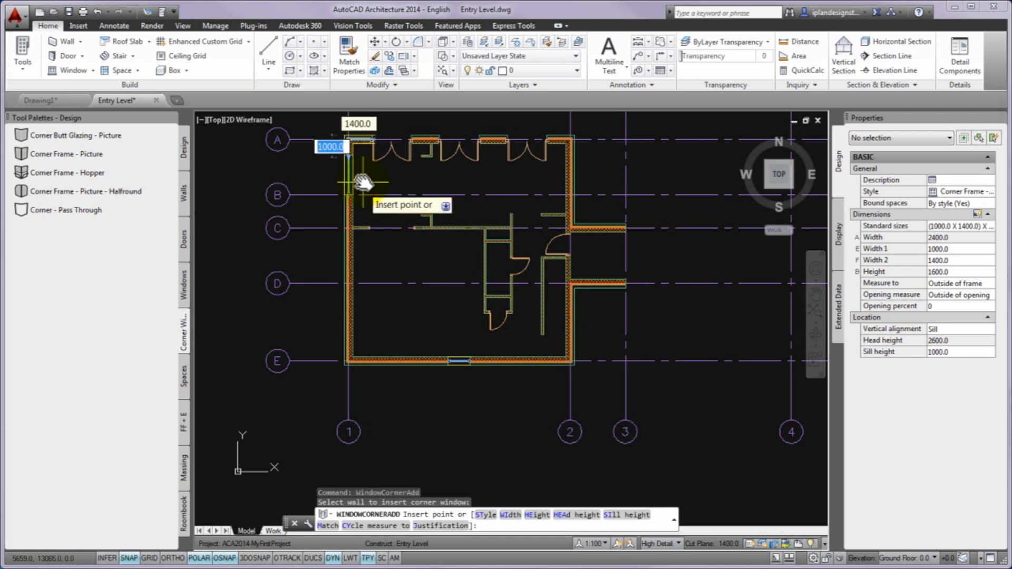
scroll(357, 354, "up", 5)
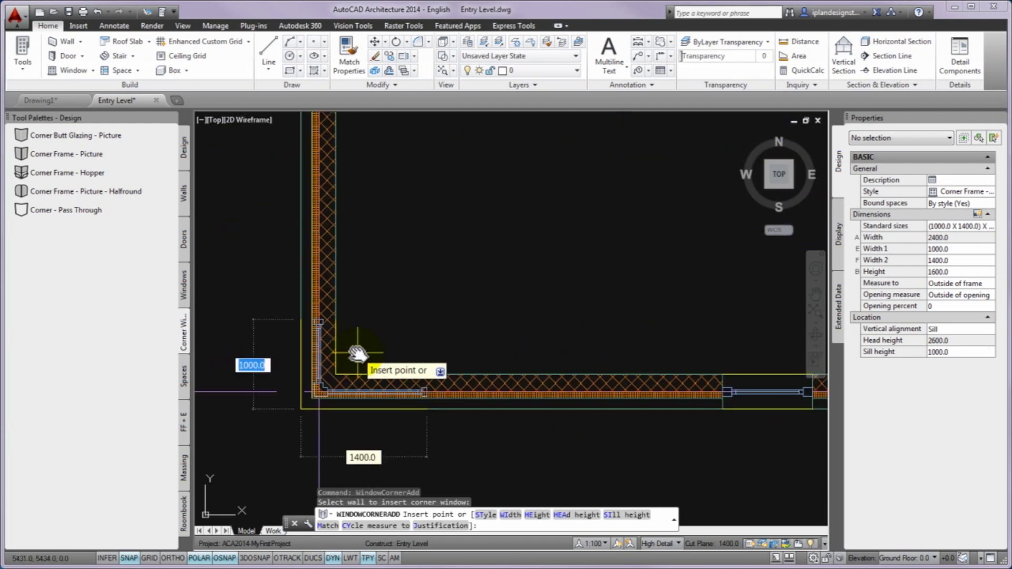
middle_click_drag(362, 355, 379, 294)
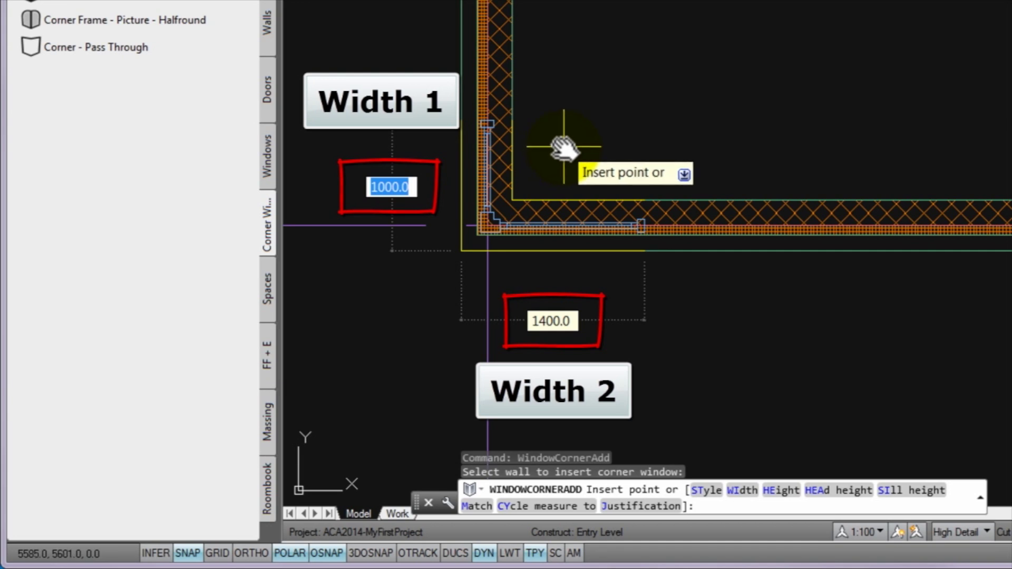
left_click(564, 149)
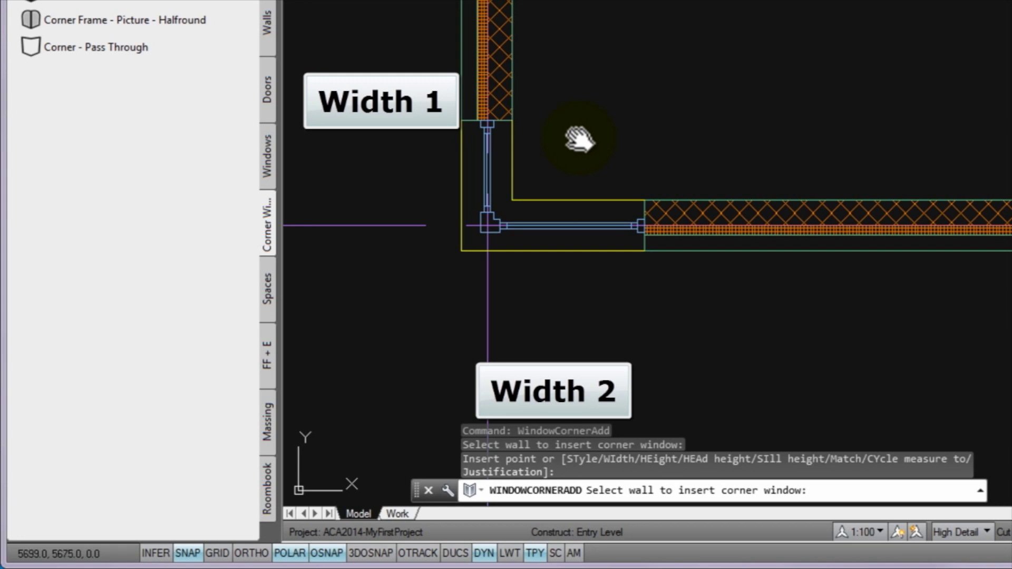
key("Return")
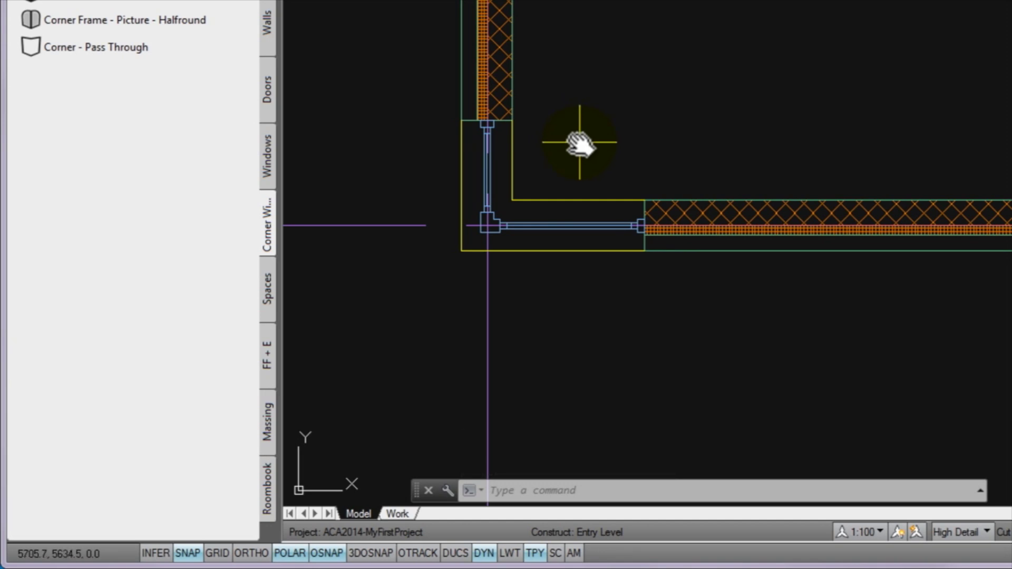
Change the Corner Frame - Picture style's A - Width from 50 to 100
left_click(568, 214)
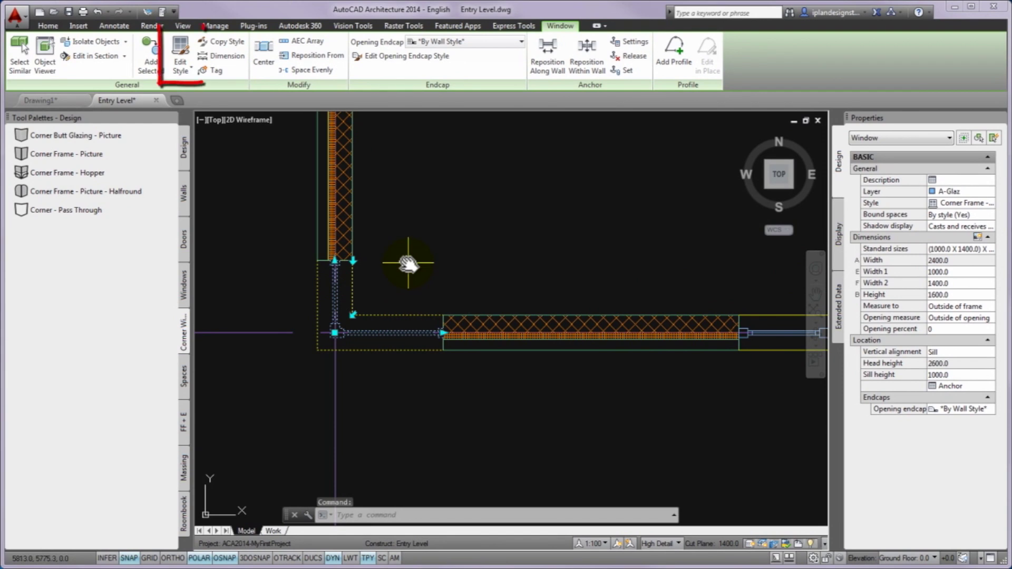
left_click(181, 45)
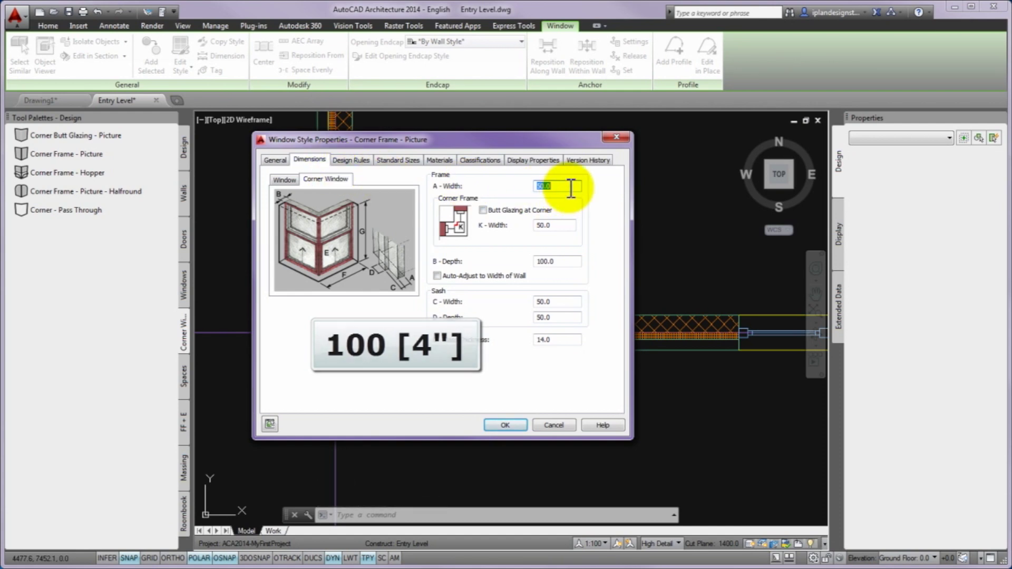
type("100")
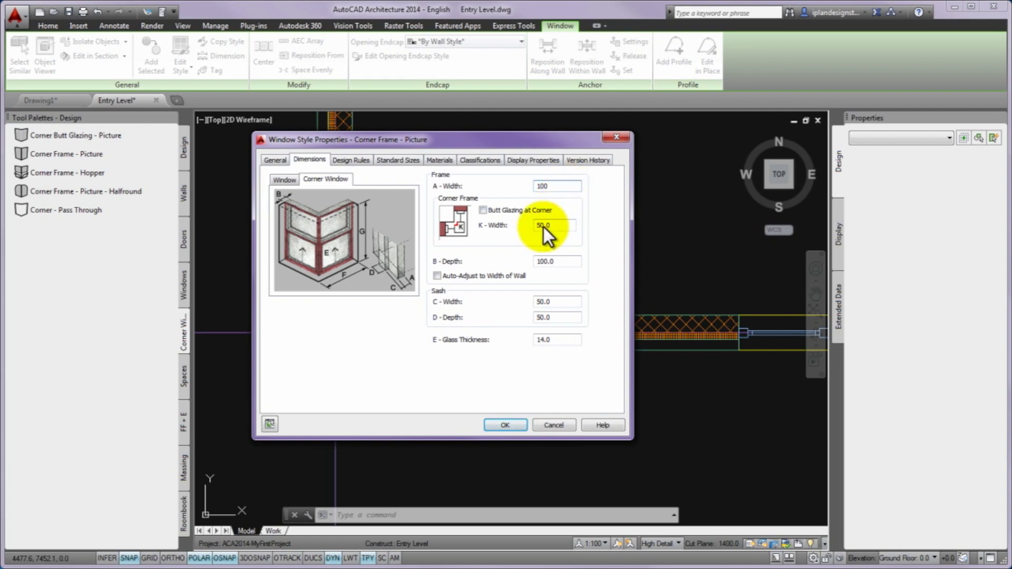
left_click(504, 425)
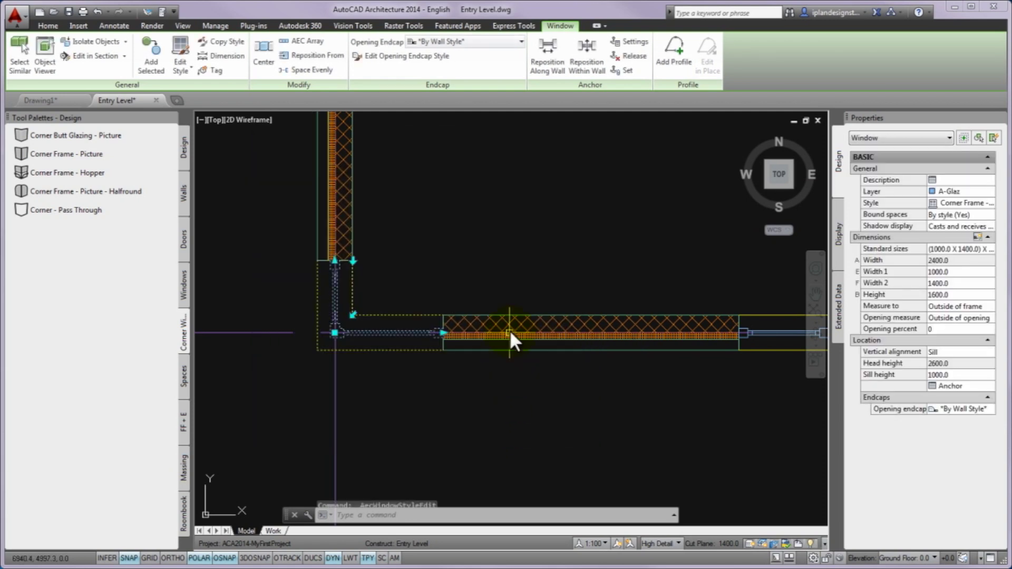
Deselect everything and zoom to the extents of the whole floor plan
middle_click(520, 274)
key("Escape")
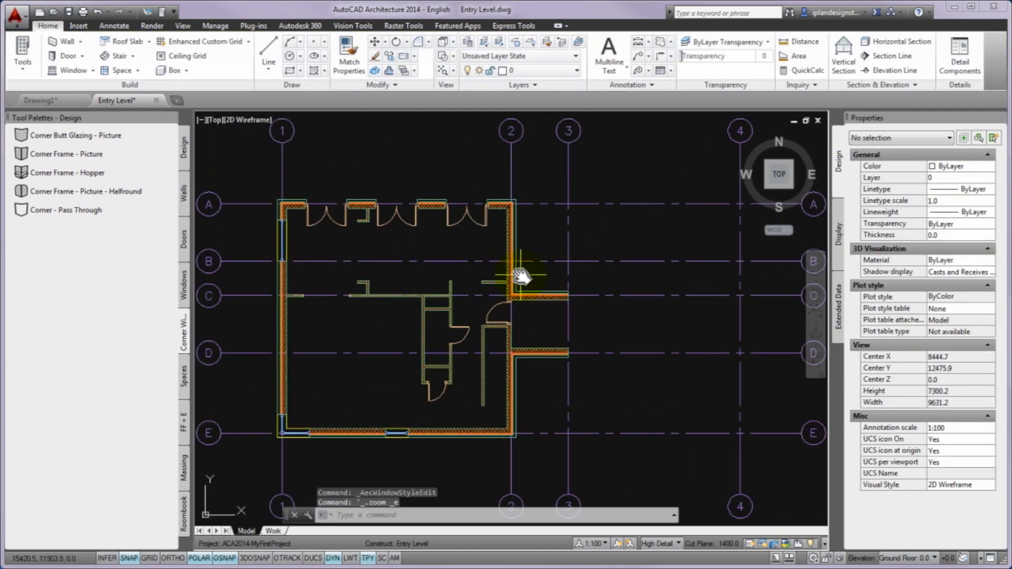